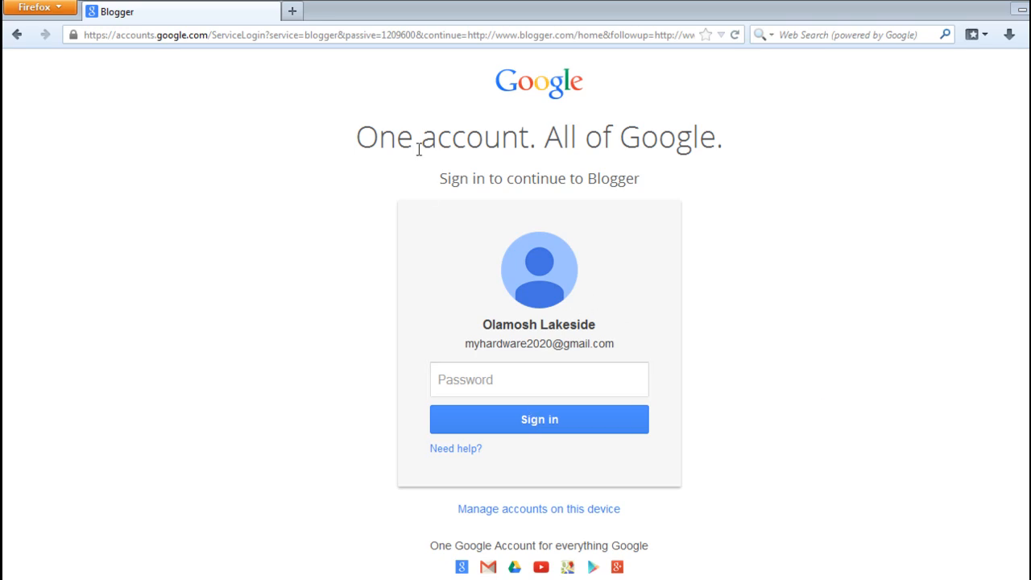
- Go to the Blogger website to reach its account sign-in page
click(406, 36)
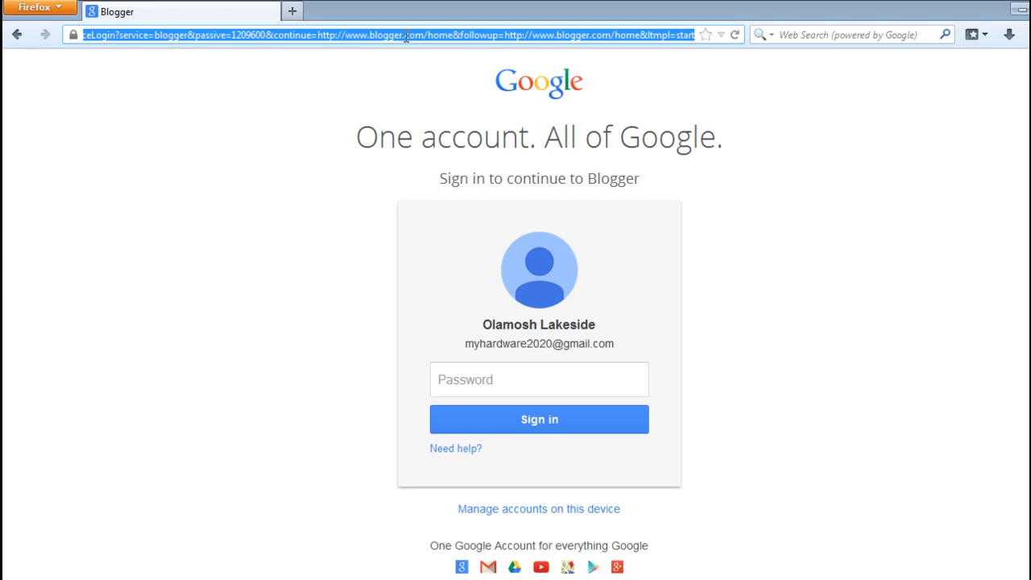
text(bo)
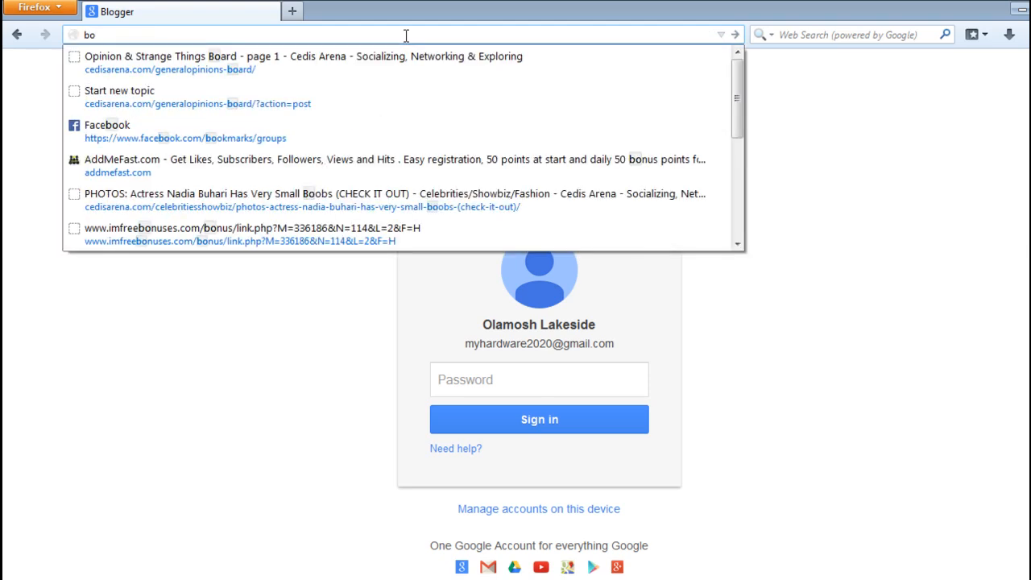
key(BackSpace)
text(l)
key(Return)
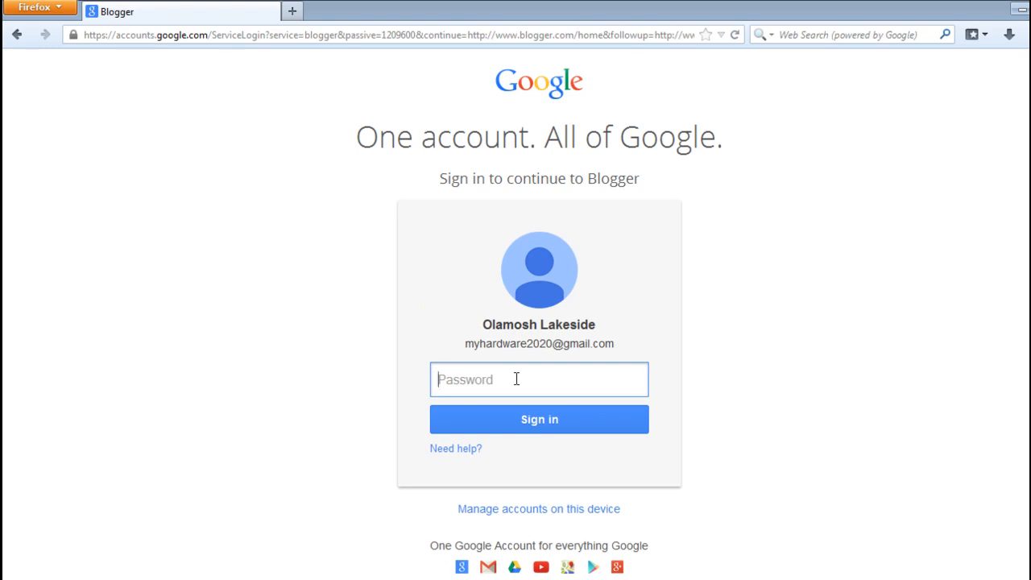
- Sign in to Blogger with the account password and dismiss the offer to remember it
text(***********)
click(538, 420)
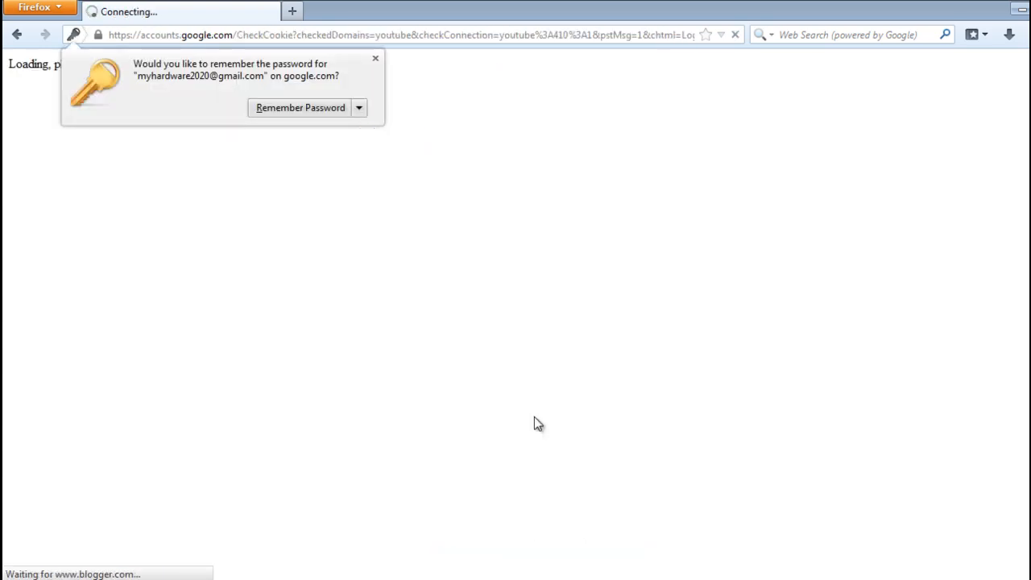
click(375, 58)
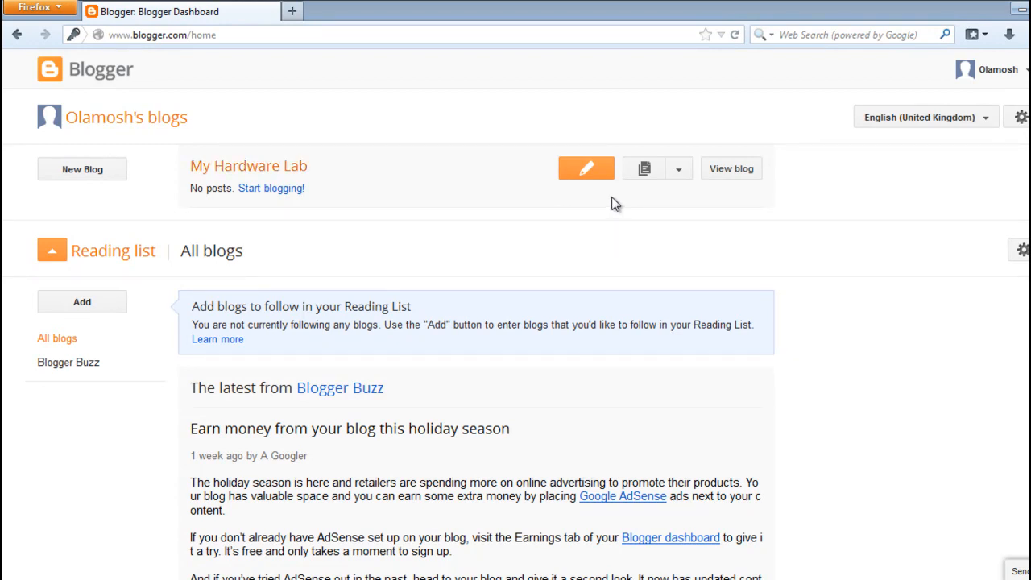
- Open the Pages section of the My Hardware Lab blog and create a new blank page
click(680, 173)
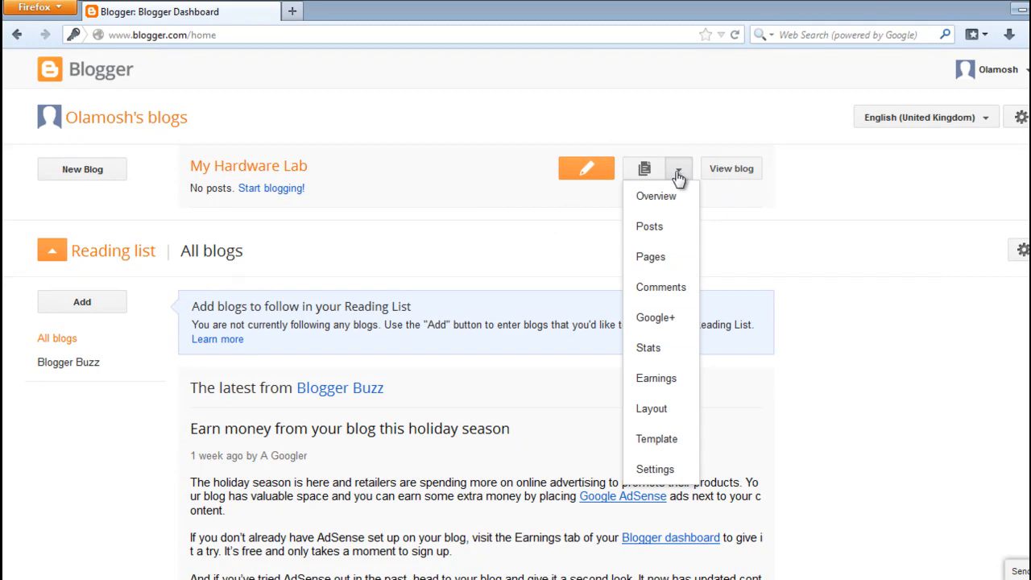
click(650, 257)
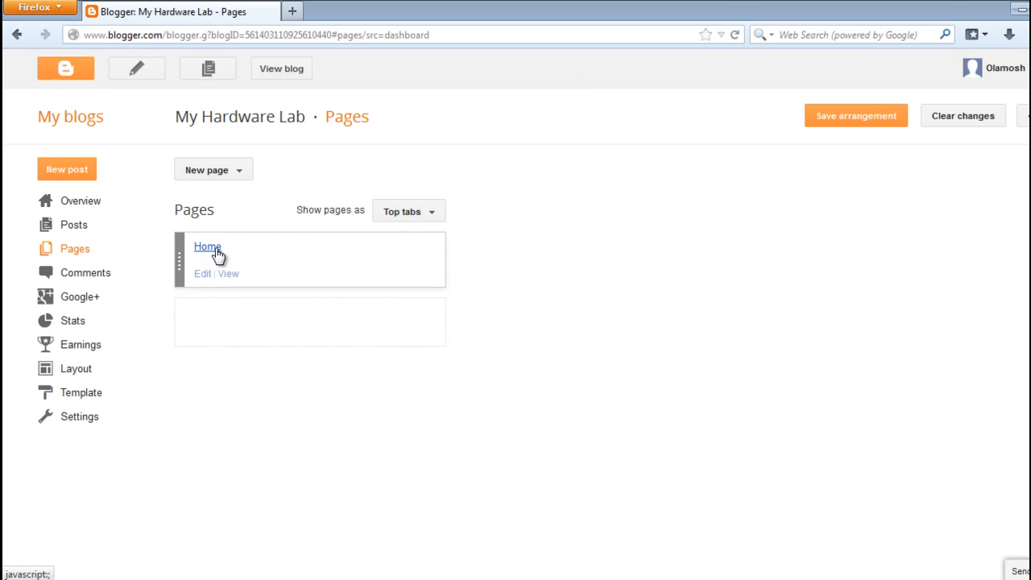
click(203, 173)
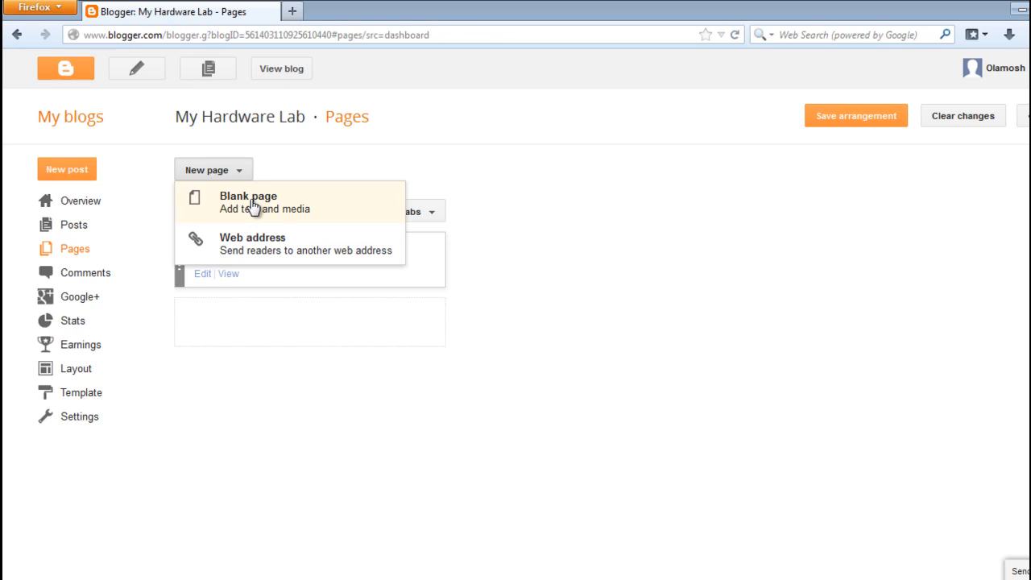
click(254, 206)
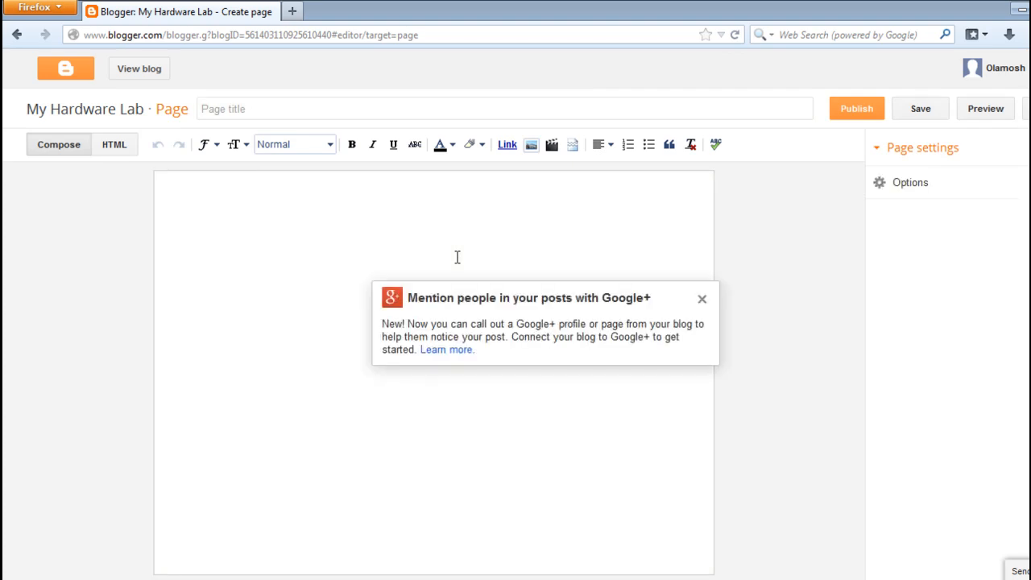
- Dismiss the Google+ notice and title the new page "About Me"
click(703, 301)
click(483, 111)
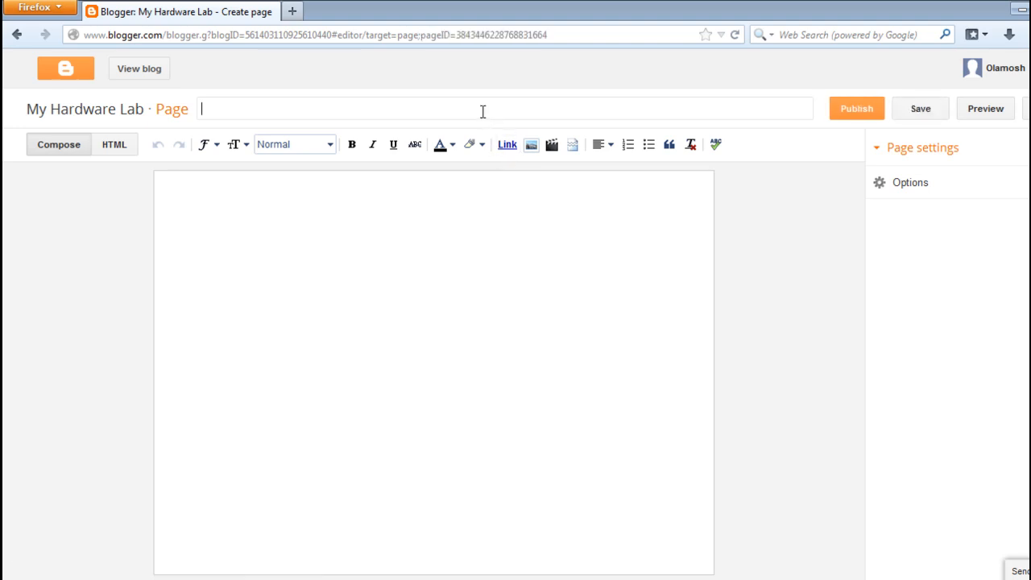
text(About Me)
click(381, 228)
- Load ictcatalogue.com in a new browser tab
click(292, 12)
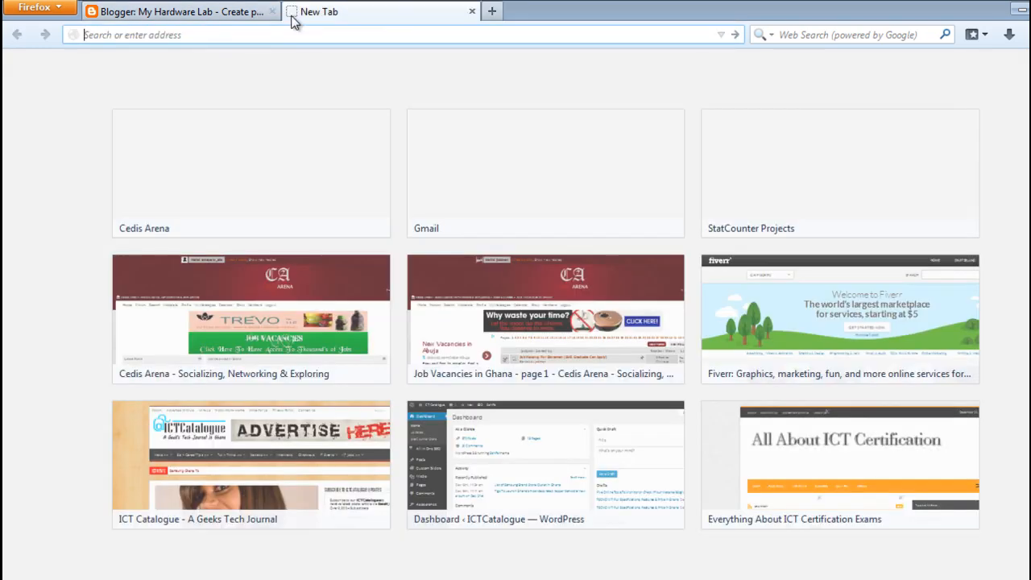
text(ictcatalogue.com/)
key(Return)
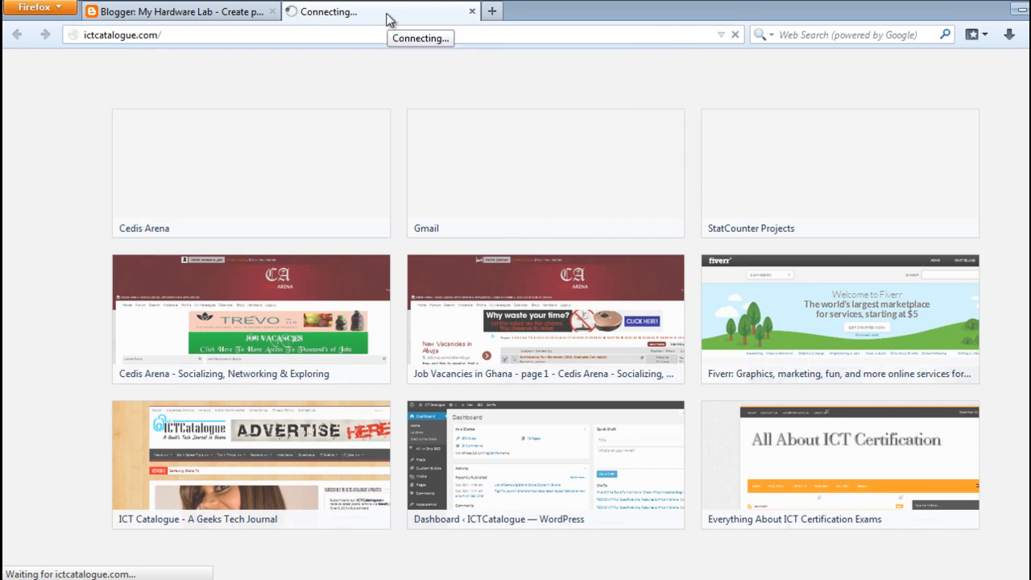
click(187, 12)
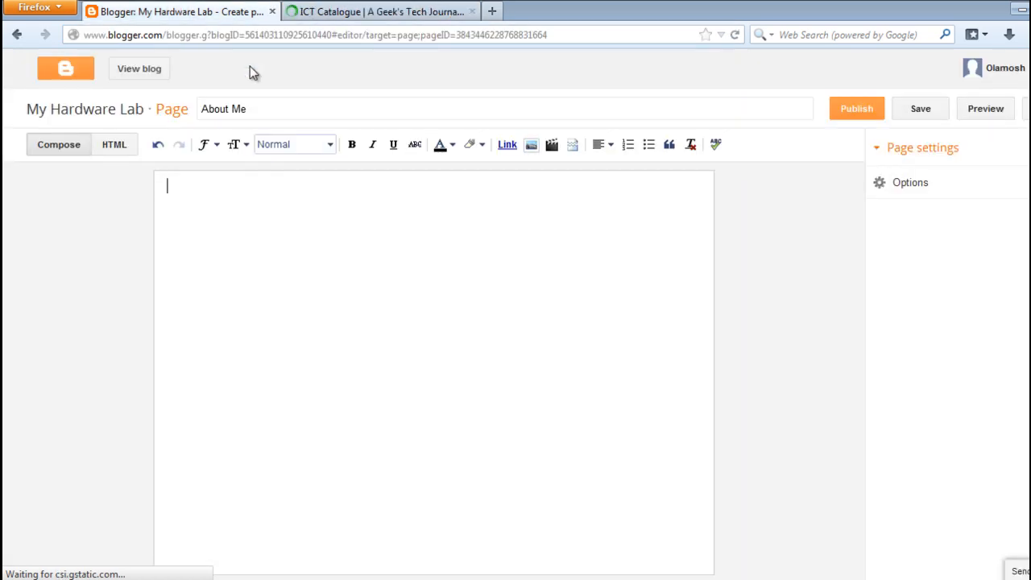
click(367, 11)
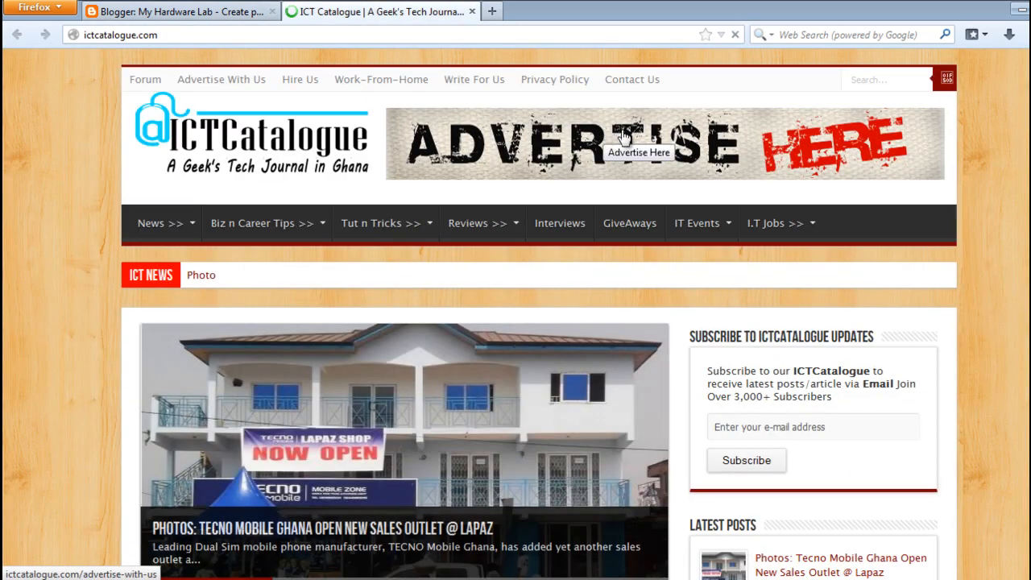
- Open the homepage article "All You Need To Know About The Latest Vodafone Ghana 'RED' Integrated Bundle Plans"
scroll(904, 310, down, 7)
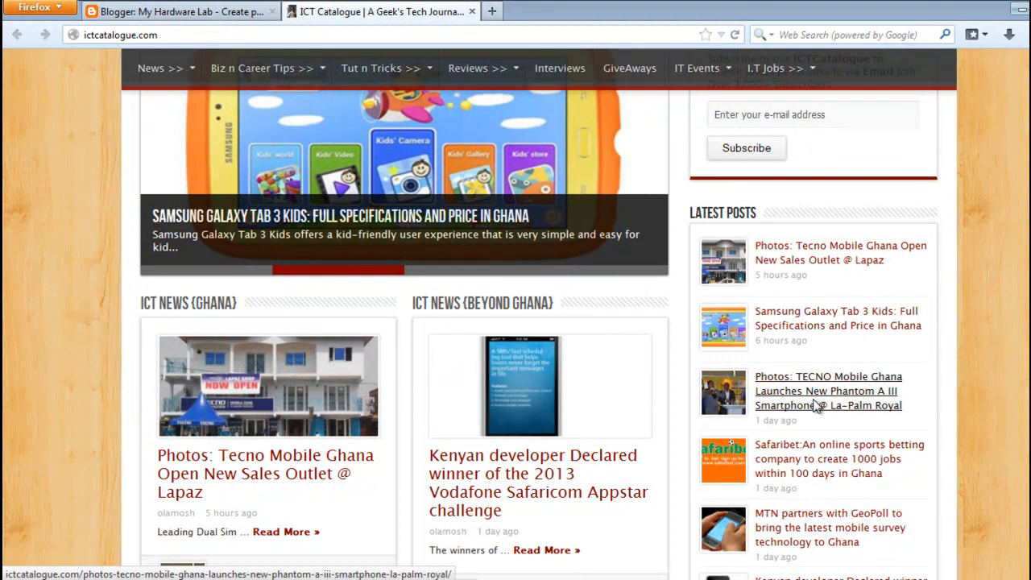
scroll(515, 323, down, 10)
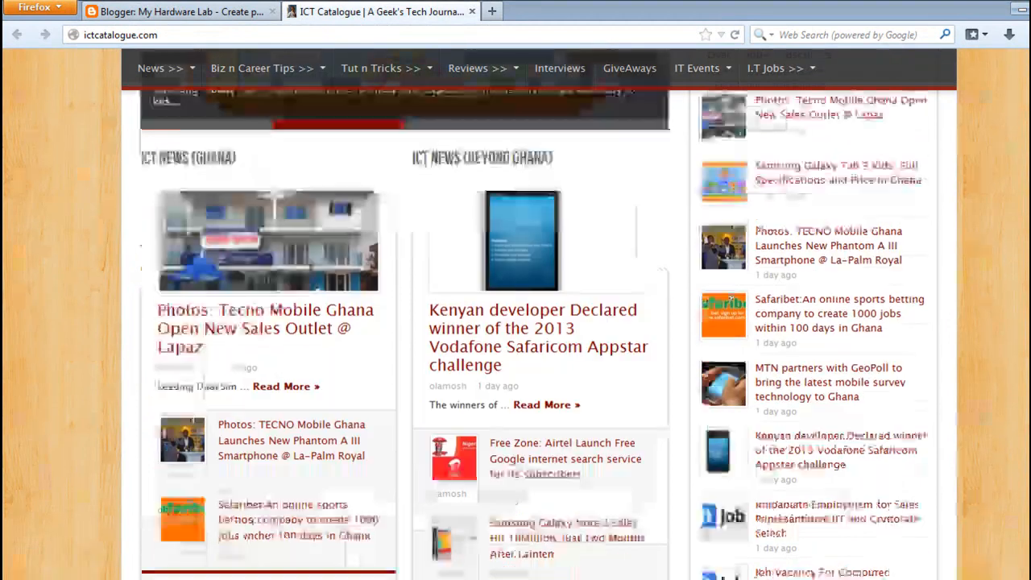
scroll(515, 323, down, 4)
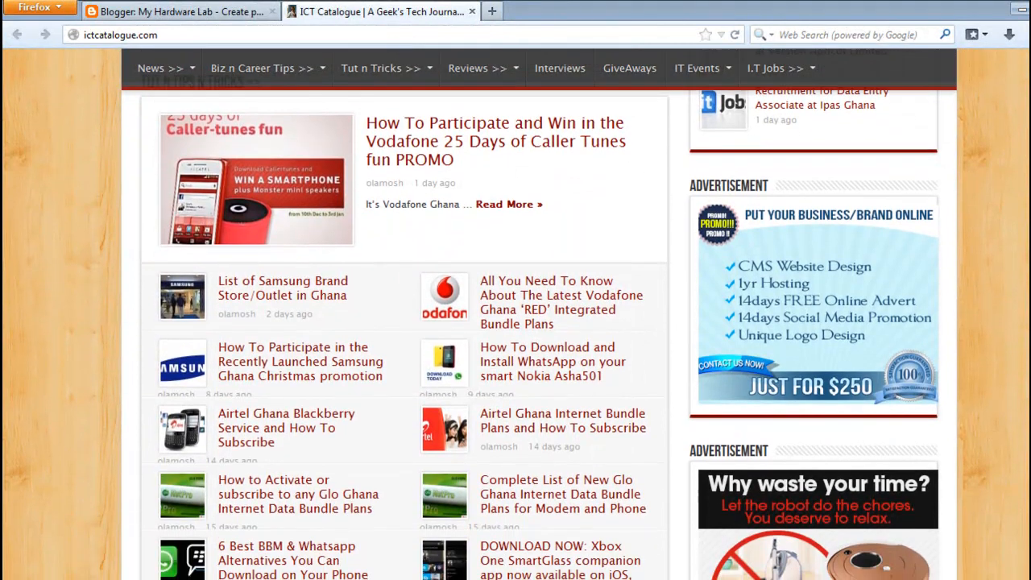
click(520, 304)
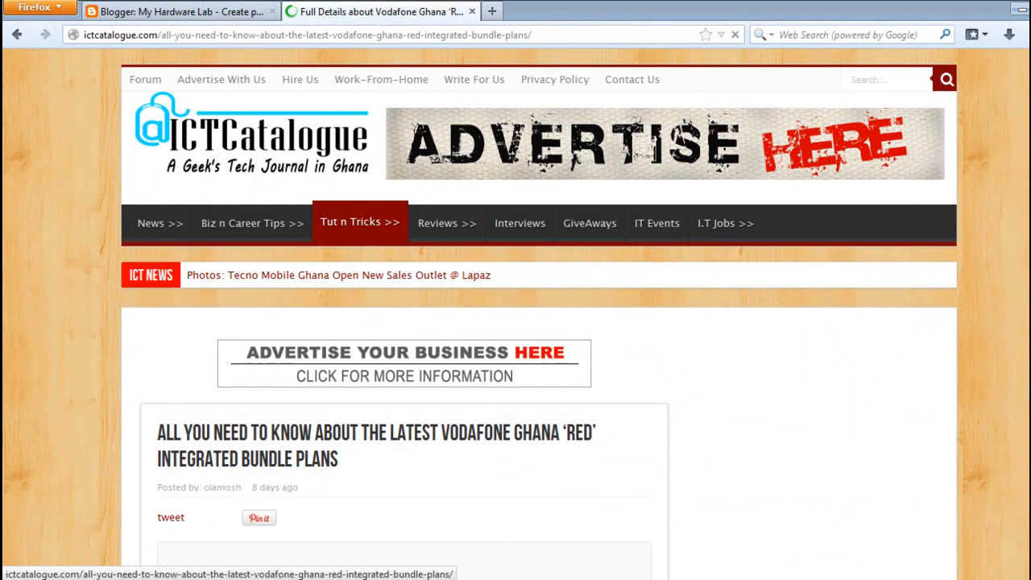
- Copy the author bio below the article, from its beginning through "several websites,blog & forum."
scroll(515, 322, down, 10)
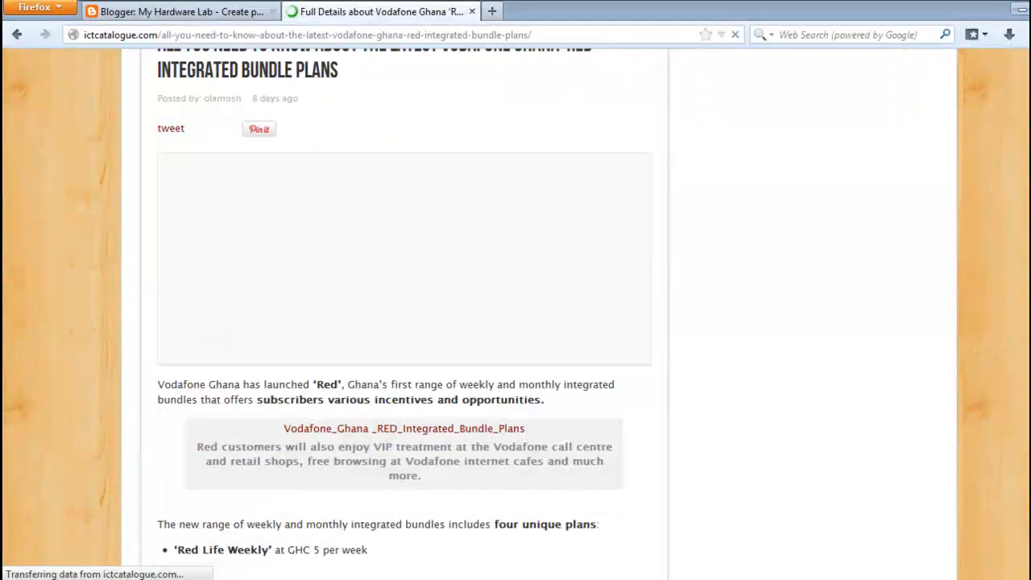
scroll(516, 322, down, 8)
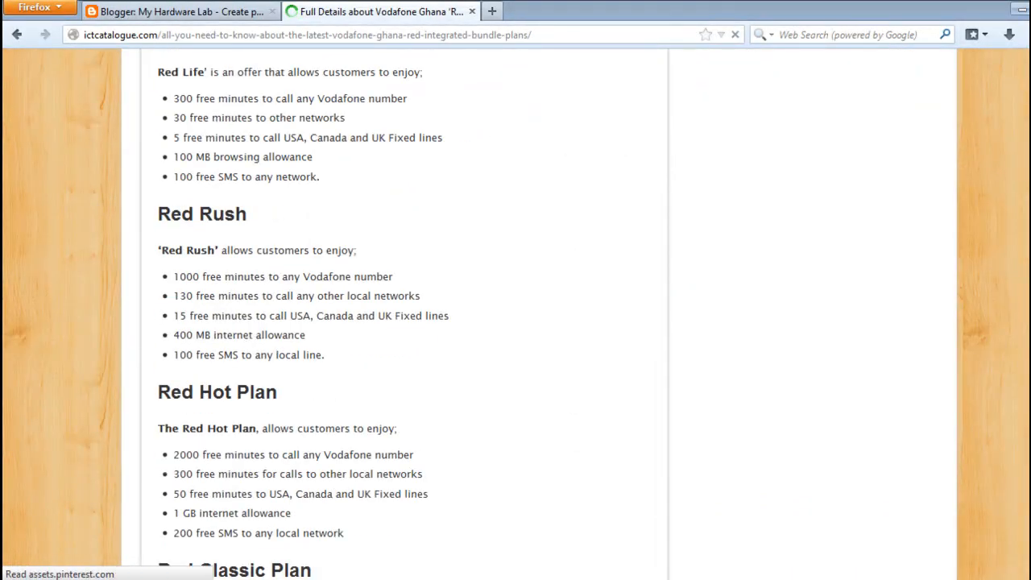
scroll(515, 322, down, 5)
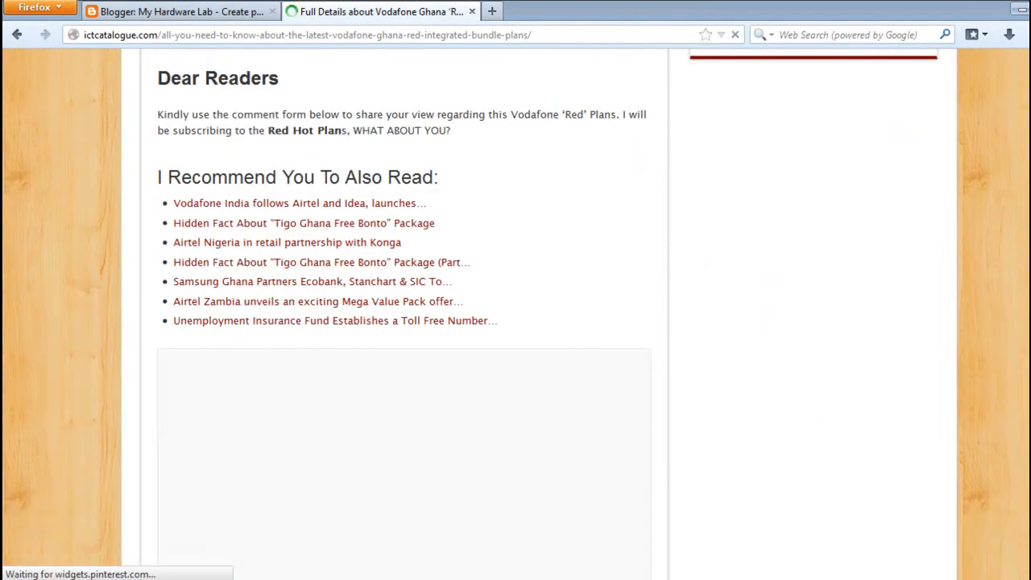
scroll(516, 322, down, 3)
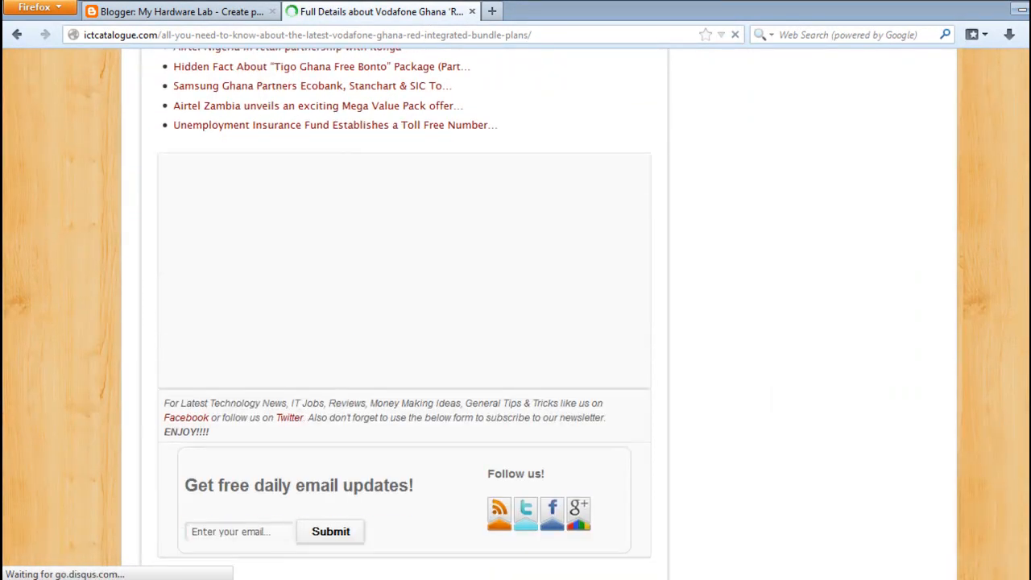
scroll(516, 323, down, 1)
scroll(516, 323, down, 2)
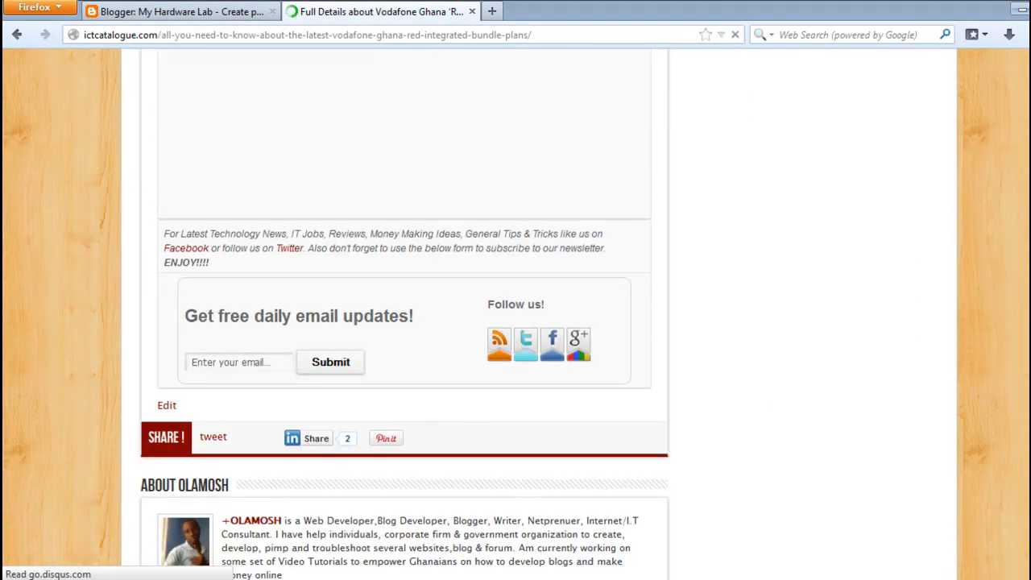
scroll(582, 495, down, 1)
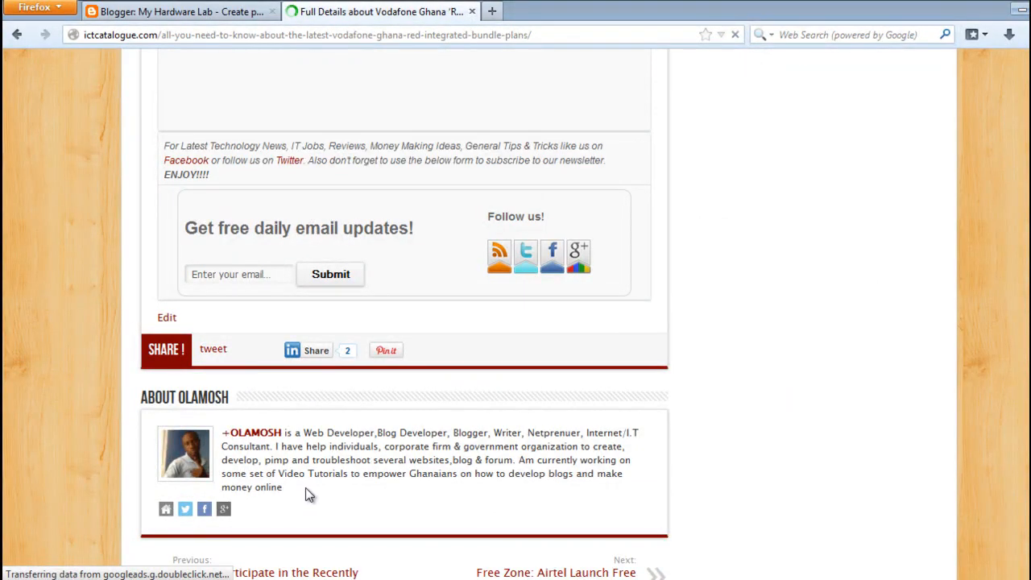
triple_click(282, 488)
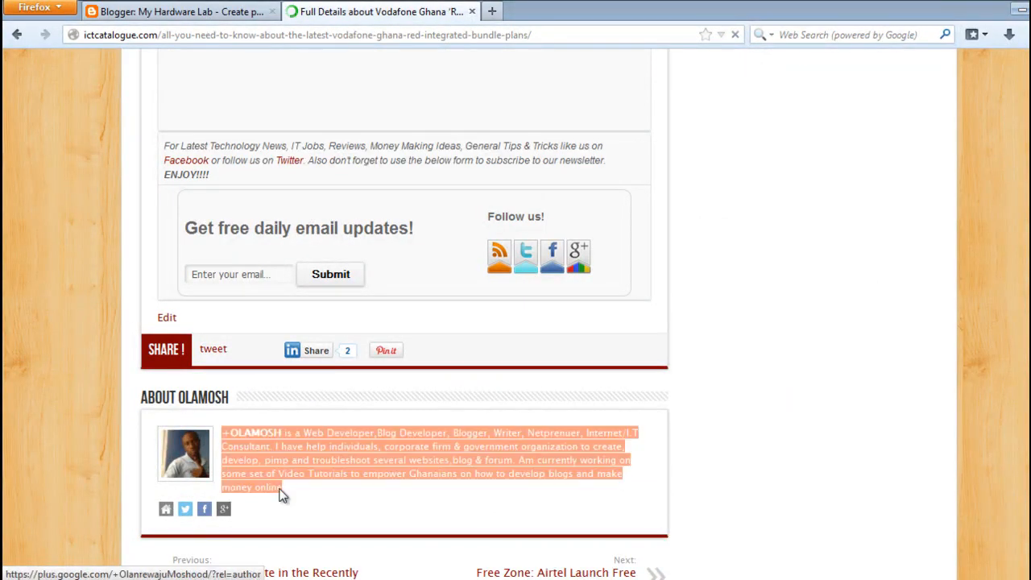
click(312, 447)
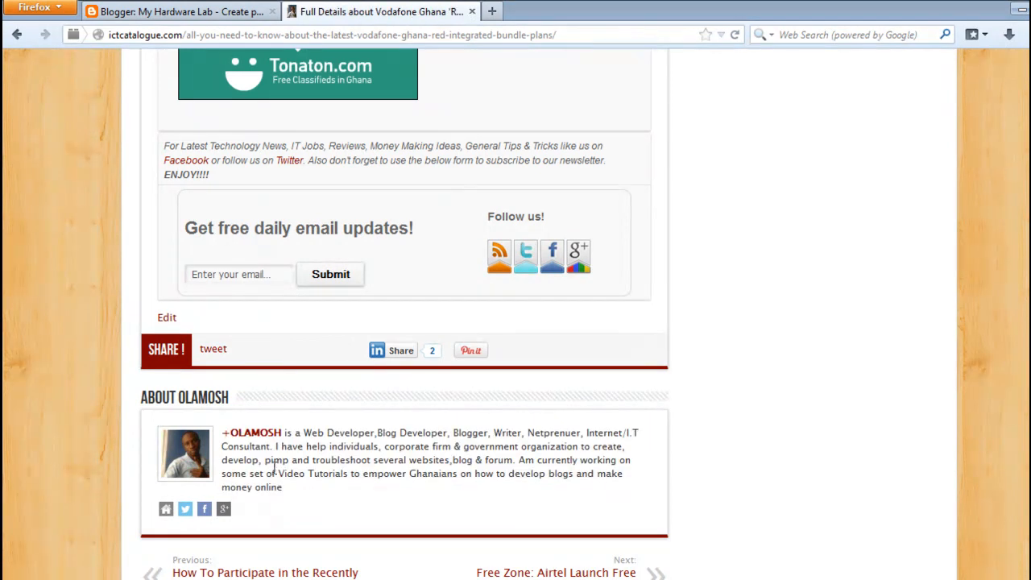
drag(516, 461, 223, 434)
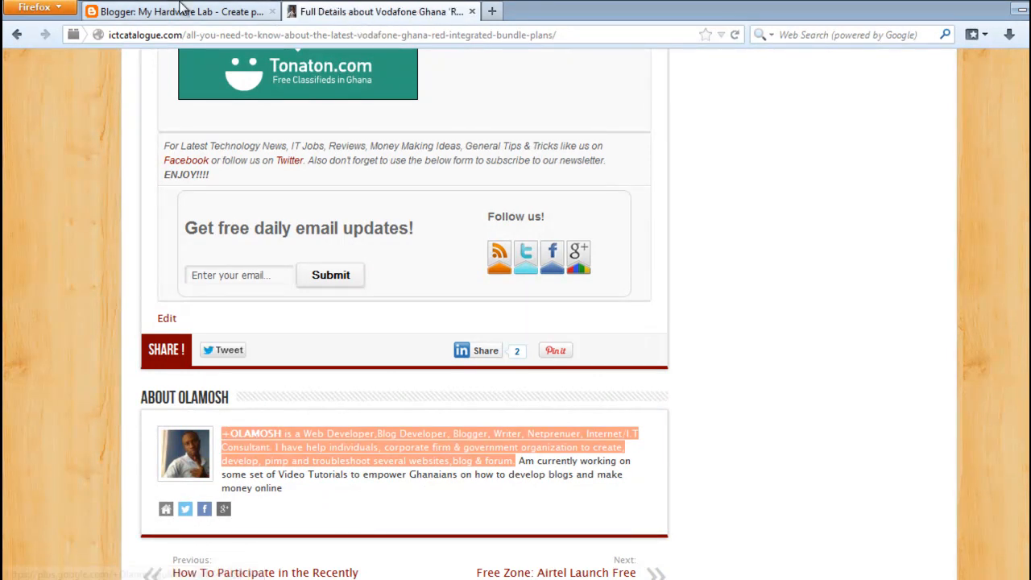
- Paste the copied author bio into the body of the About Me page and add a new line below it
click(183, 10)
click(330, 225)
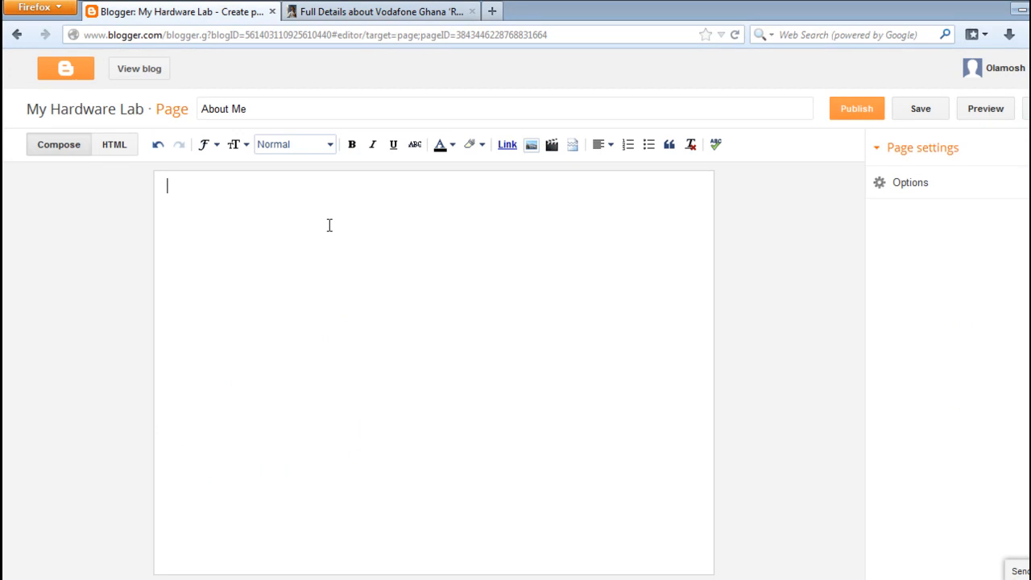
text(+OLAMOSH is a Web Developer,Blog Developer, Blogger, Writer, Netprenuer, Internet/I.T Consultant. I have help individuals, corporate firm & government organization to create, develop, pimp and troubleshoot several websites,blog & forum.)
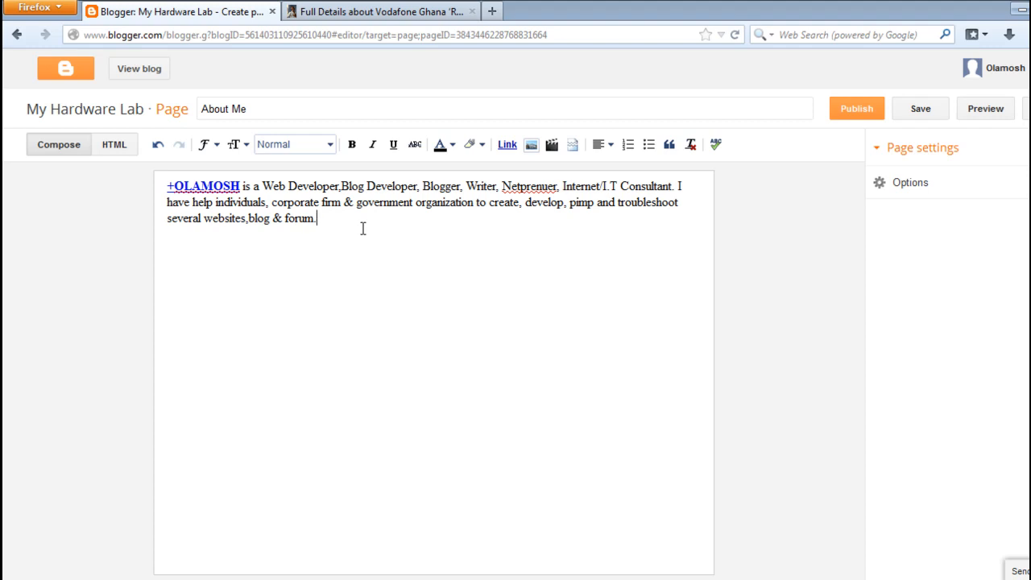
key(Return)
- Examine the available sources for inserting an image into the page without adding one
click(532, 146)
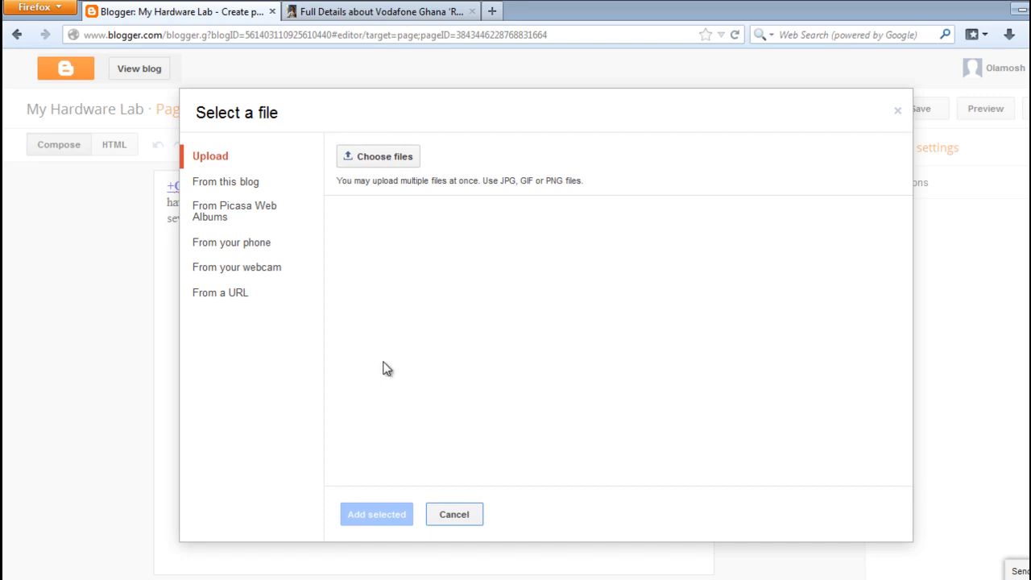
click(463, 513)
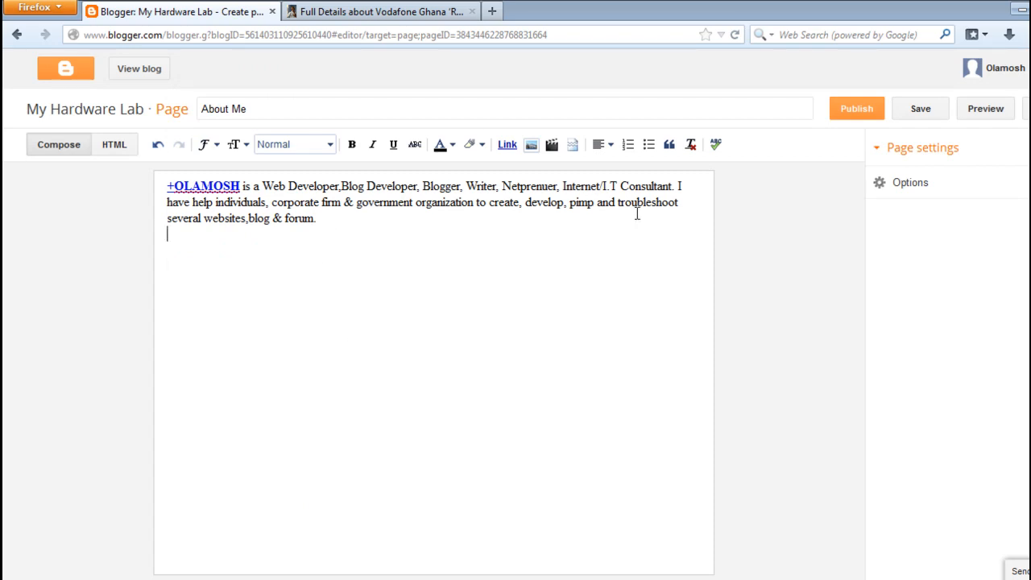
- Make the closing words "troubleshoot several websites,blog & forum." of the bio bold
drag(618, 202, 630, 215)
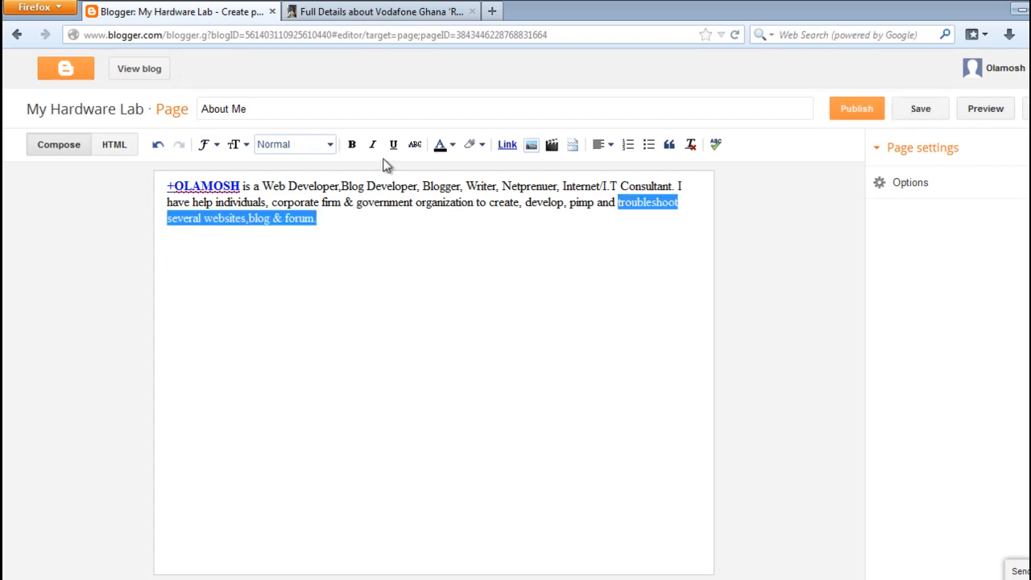
click(353, 147)
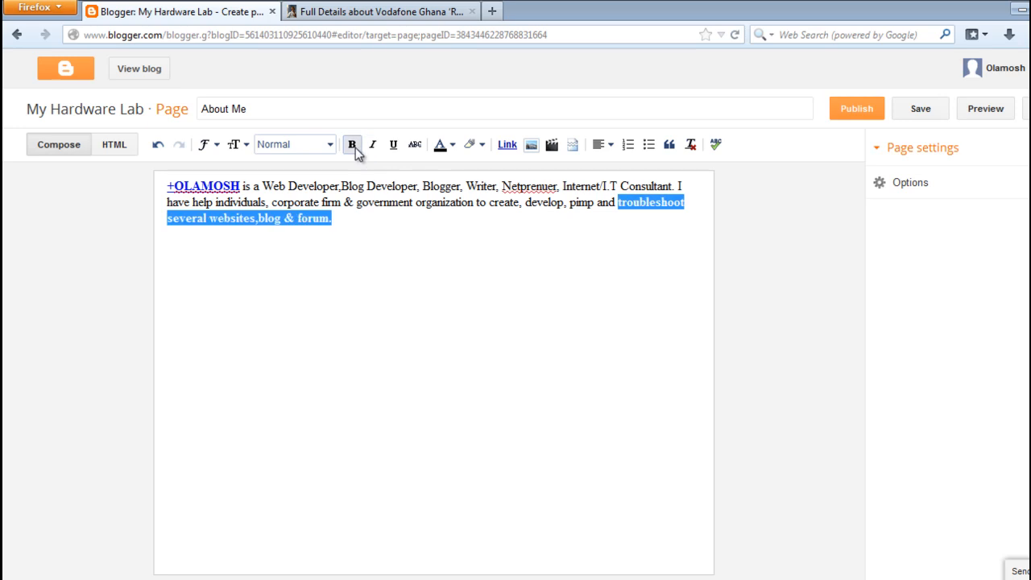
click(367, 226)
- Set the font of the entire bio to Helvetica
drag(331, 220, 154, 175)
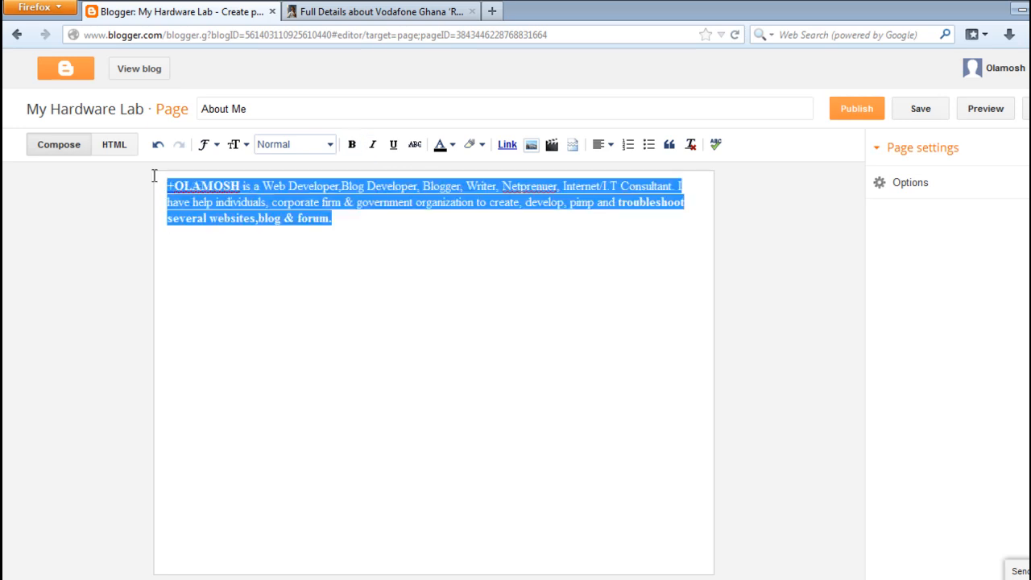
click(287, 145)
click(230, 146)
click(213, 145)
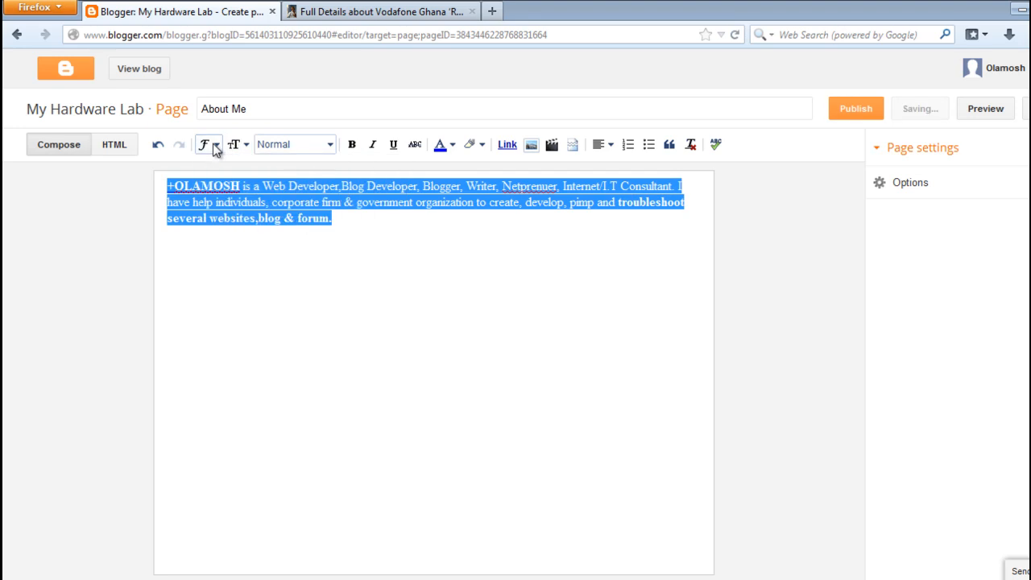
click(213, 143)
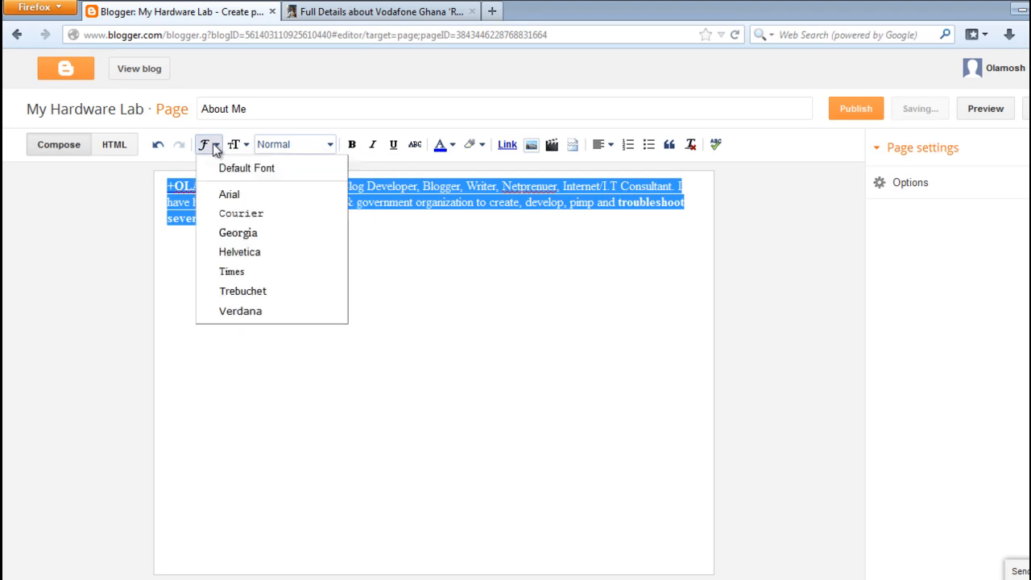
click(248, 255)
click(369, 205)
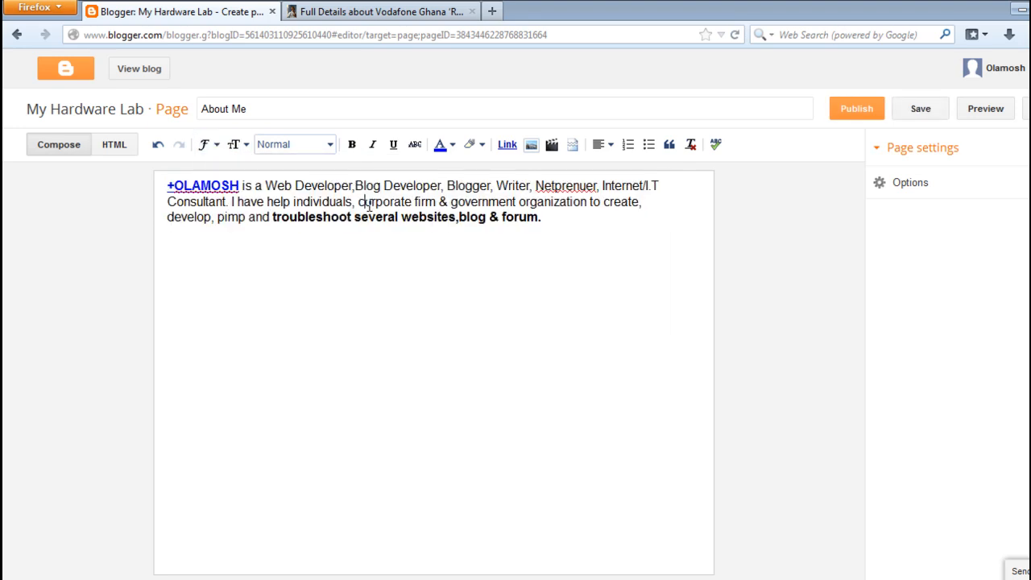
- Set the text size of the entire bio to Large
click(243, 146)
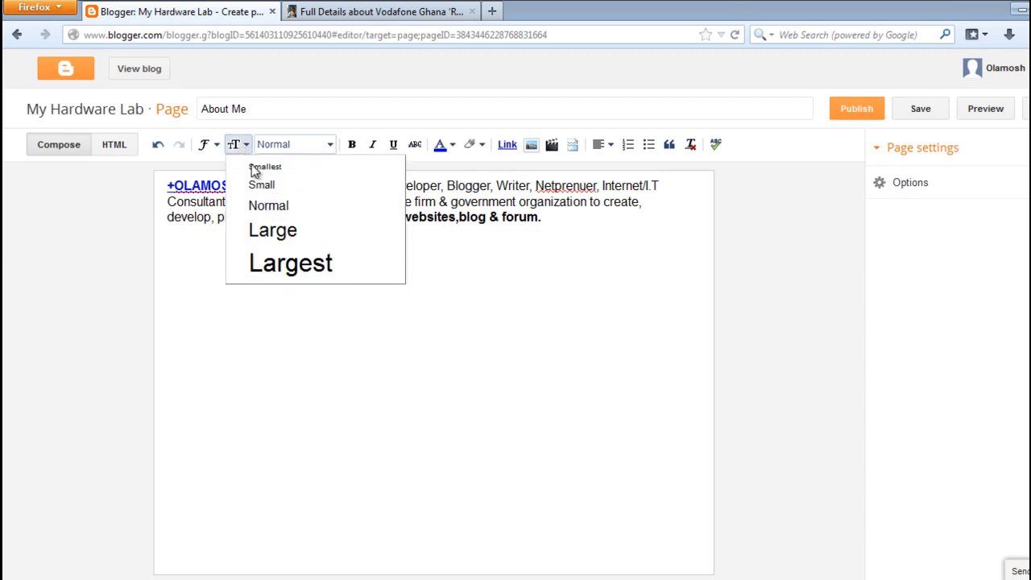
click(282, 211)
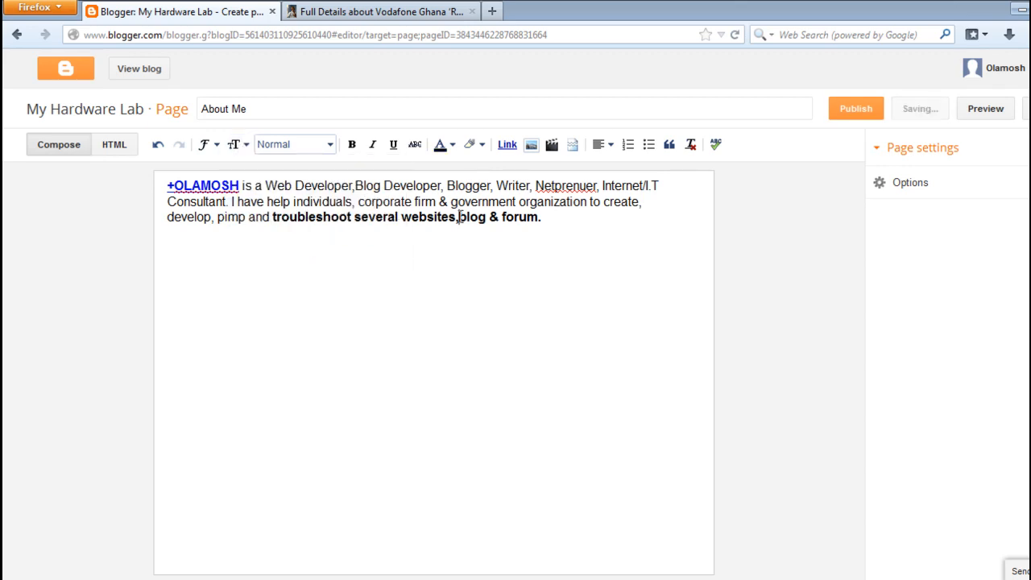
drag(457, 217, 489, 218)
key(ctrl+a)
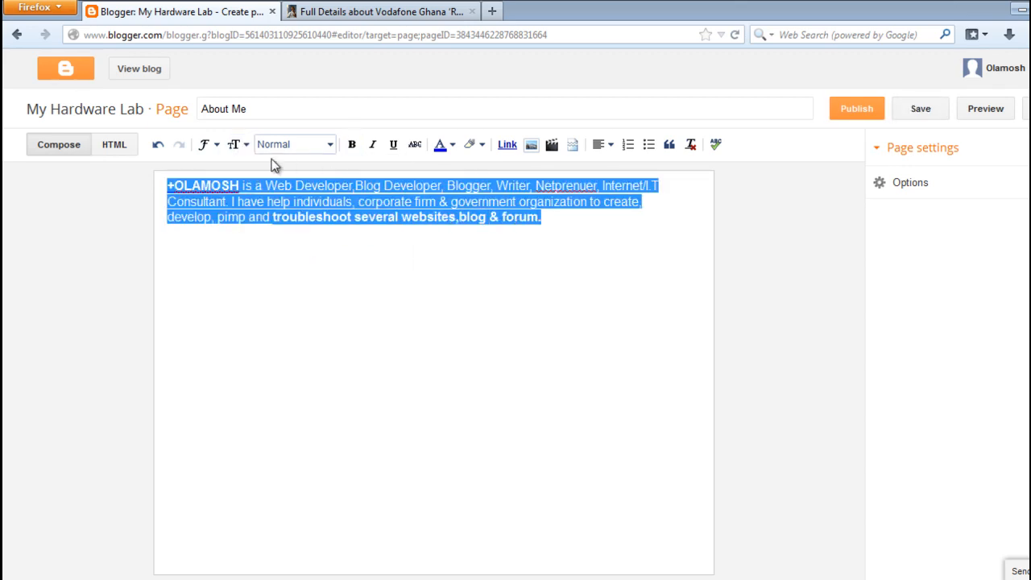
click(236, 144)
click(260, 205)
click(236, 144)
click(273, 231)
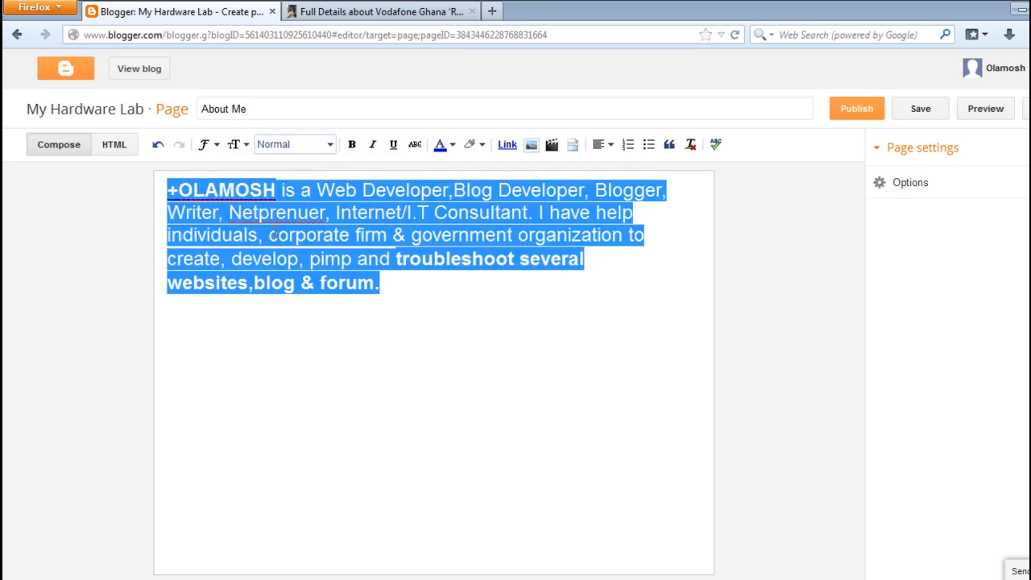
- Try the Largest text size on the bio and return it to Large
click(246, 144)
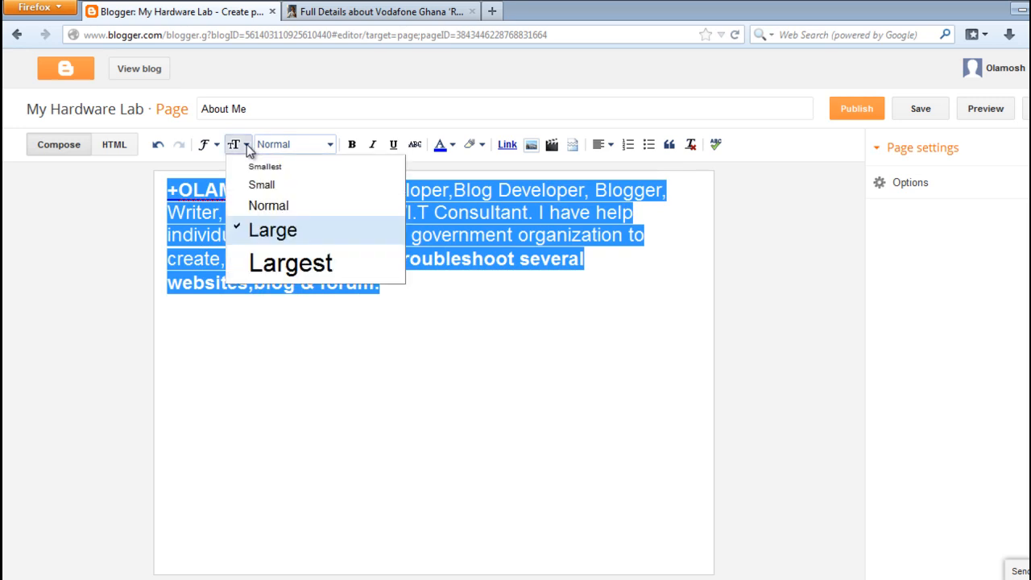
click(295, 262)
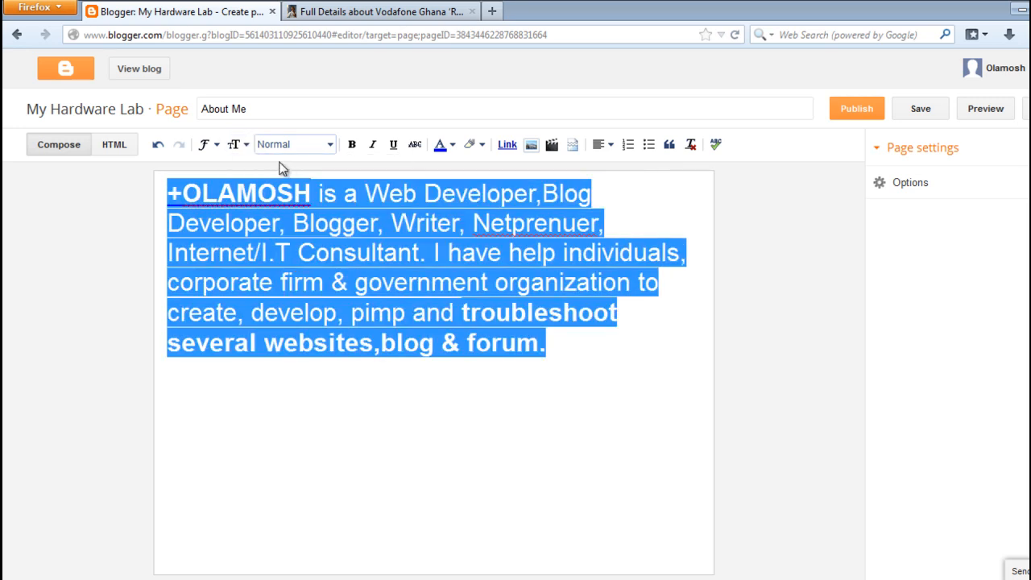
click(234, 144)
click(270, 228)
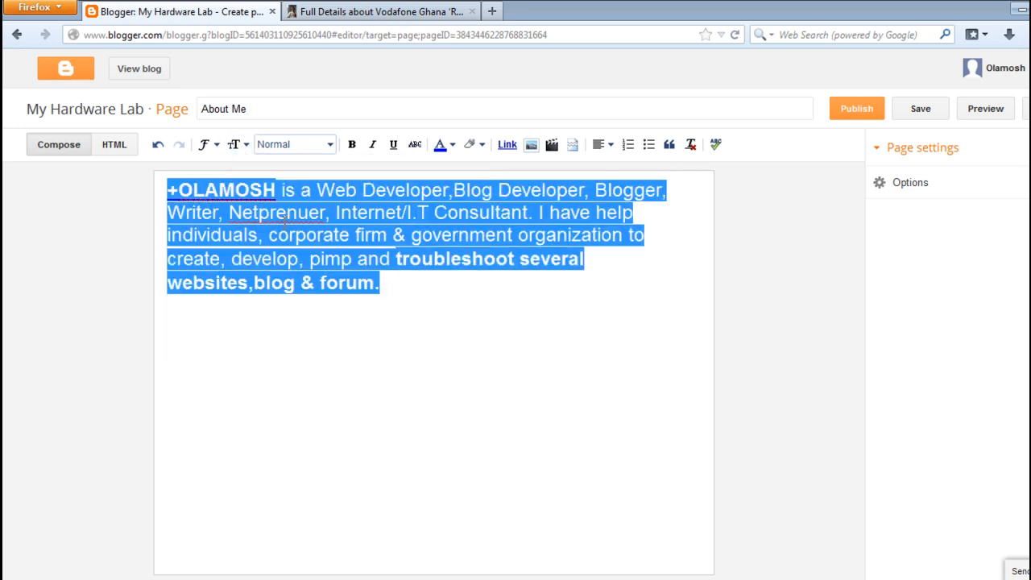
click(488, 274)
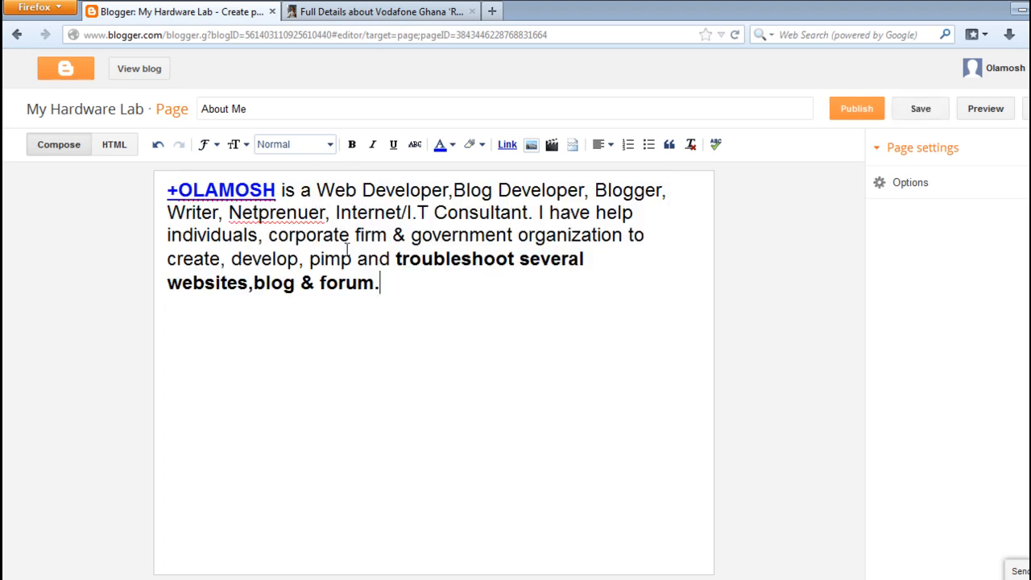
- Check the source author bio in the article and publish the About Me page
click(379, 7)
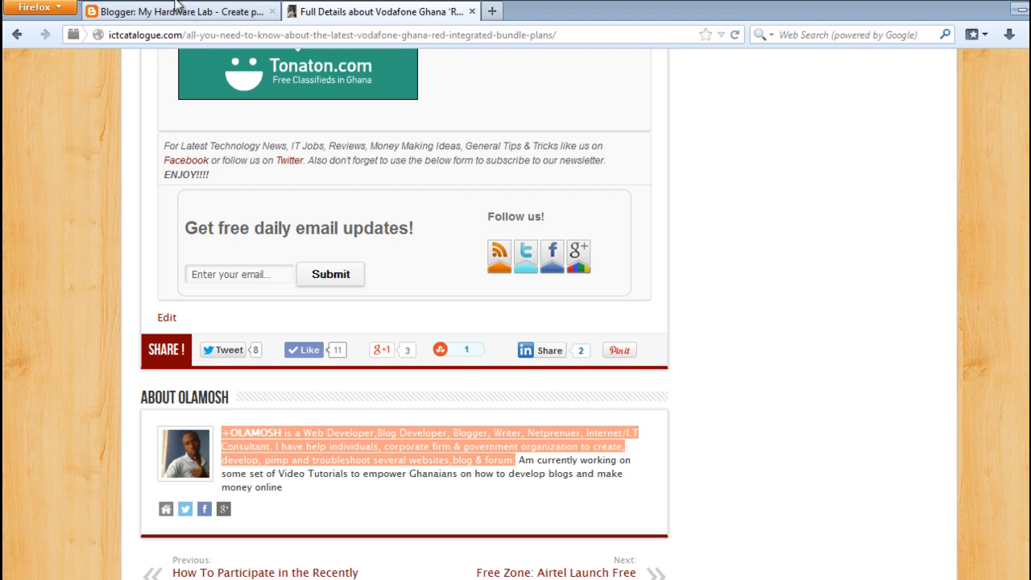
click(174, 7)
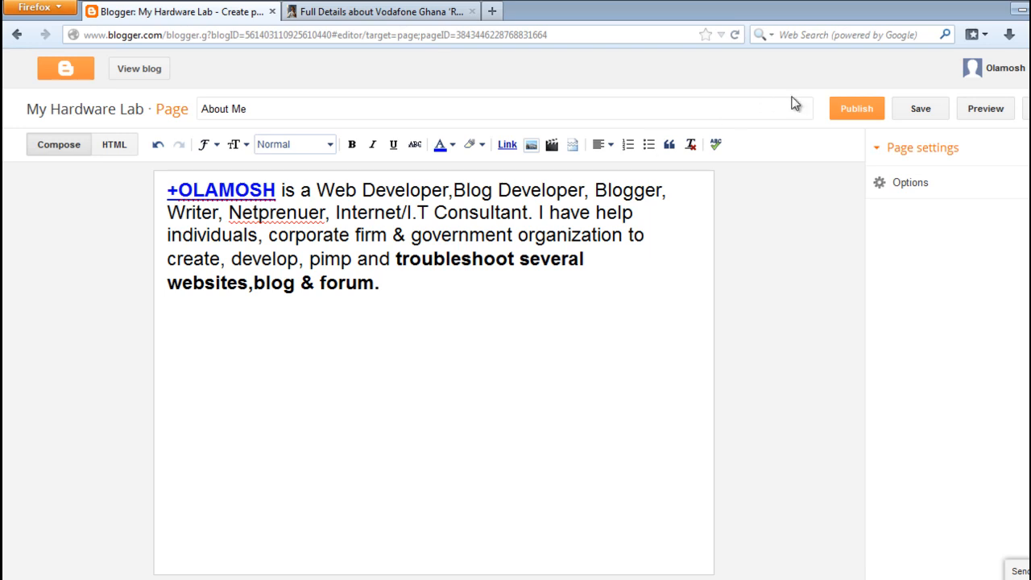
click(856, 108)
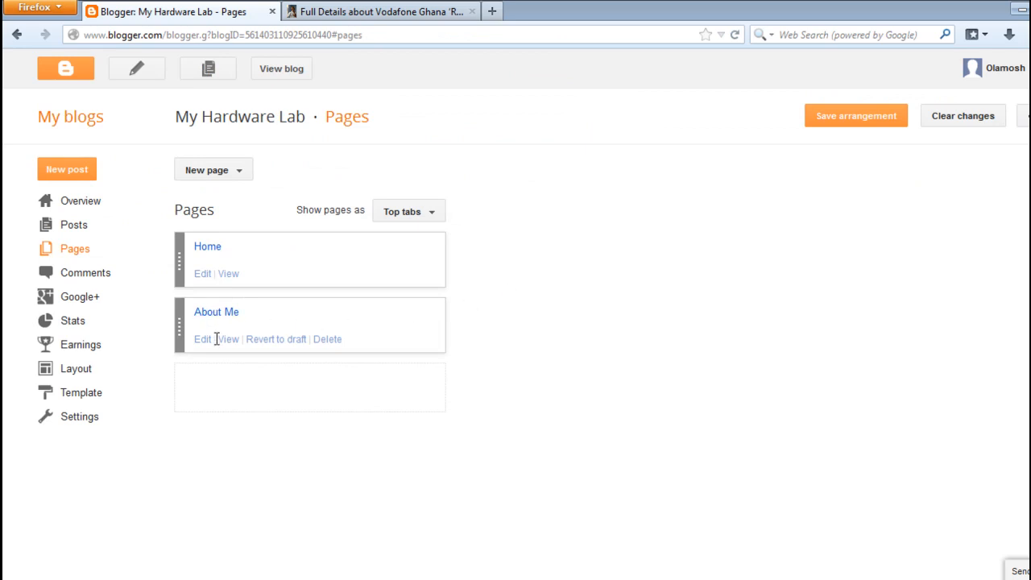
- Choose Top tabs for showing the pages and view the blog in a new browser tab
click(429, 217)
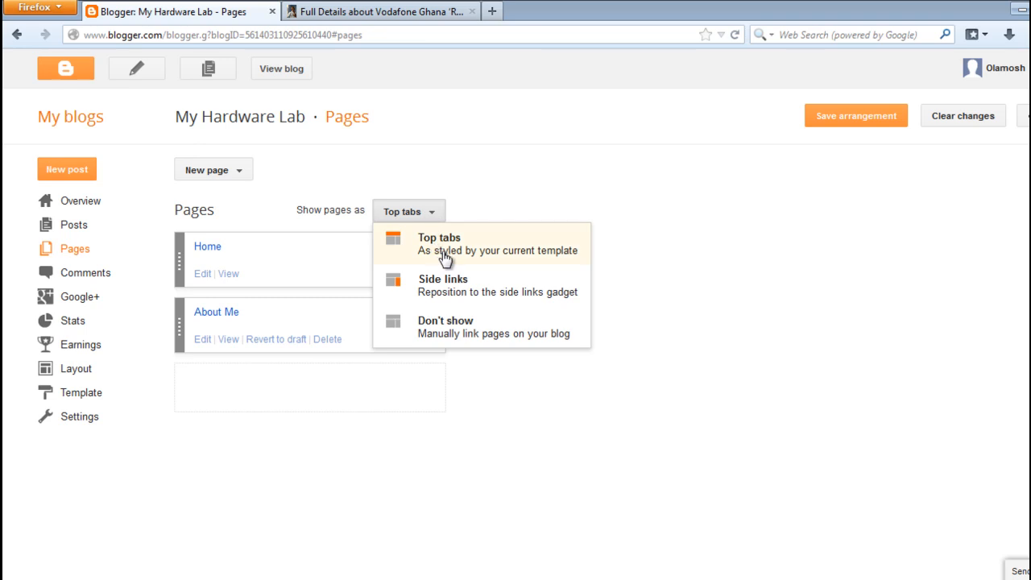
click(446, 250)
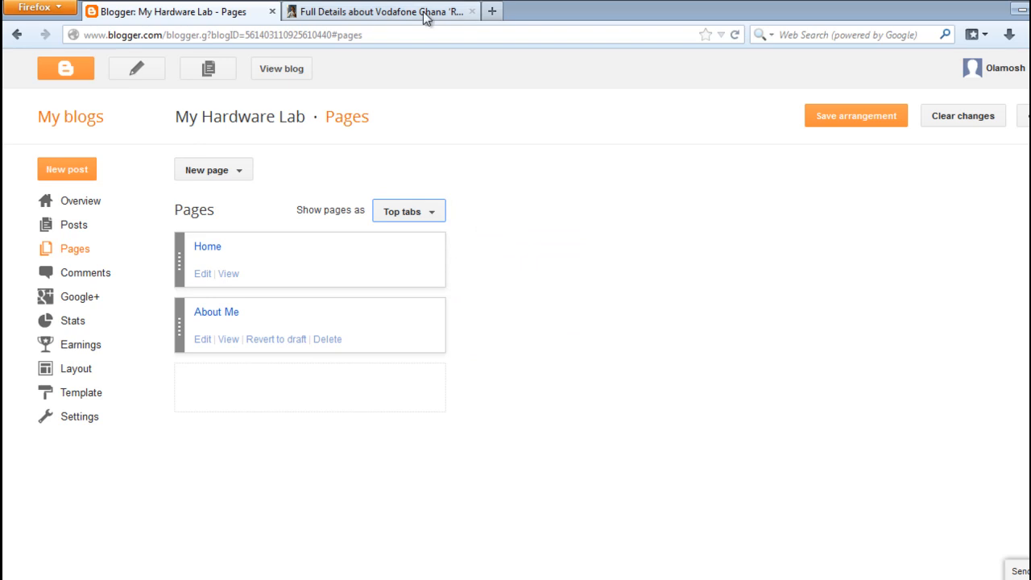
right_click(291, 75)
click(347, 87)
click(323, 12)
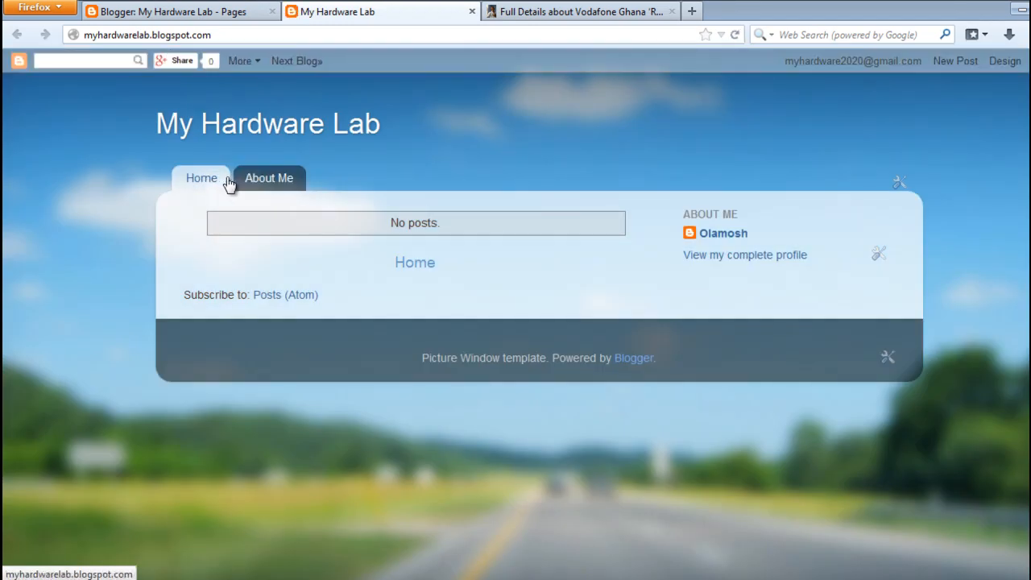
- Show the blog's pages as Side links and save the arrangement
click(218, 10)
click(430, 216)
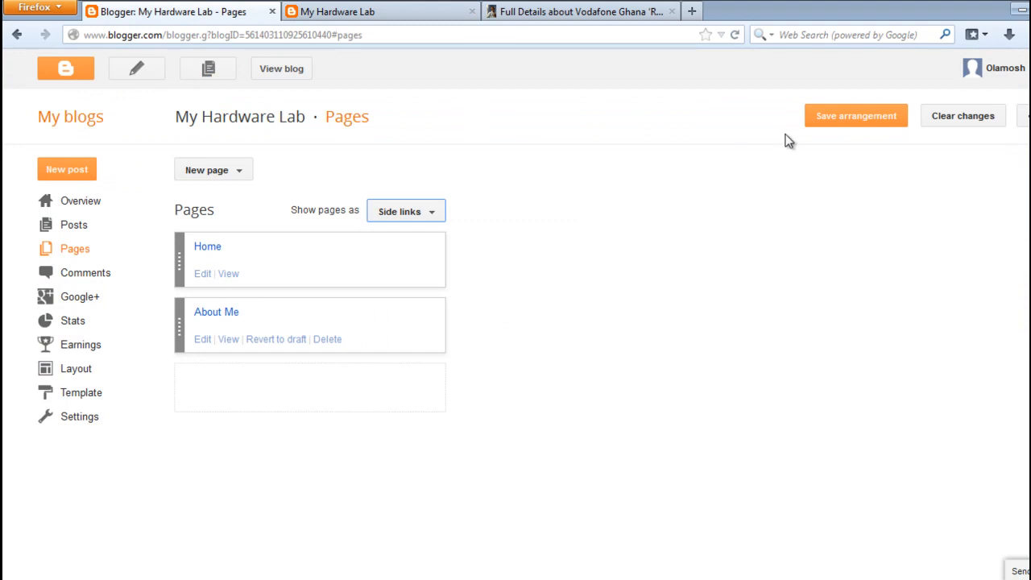
click(828, 125)
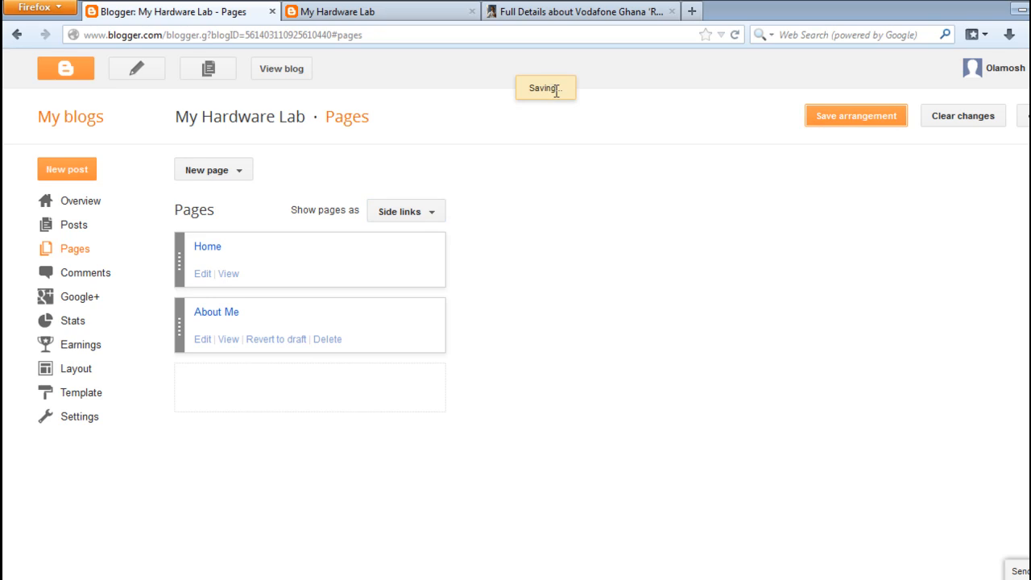
- Reload the My Hardware Lab blog to check where the page links are placed
click(376, 10)
click(282, 35)
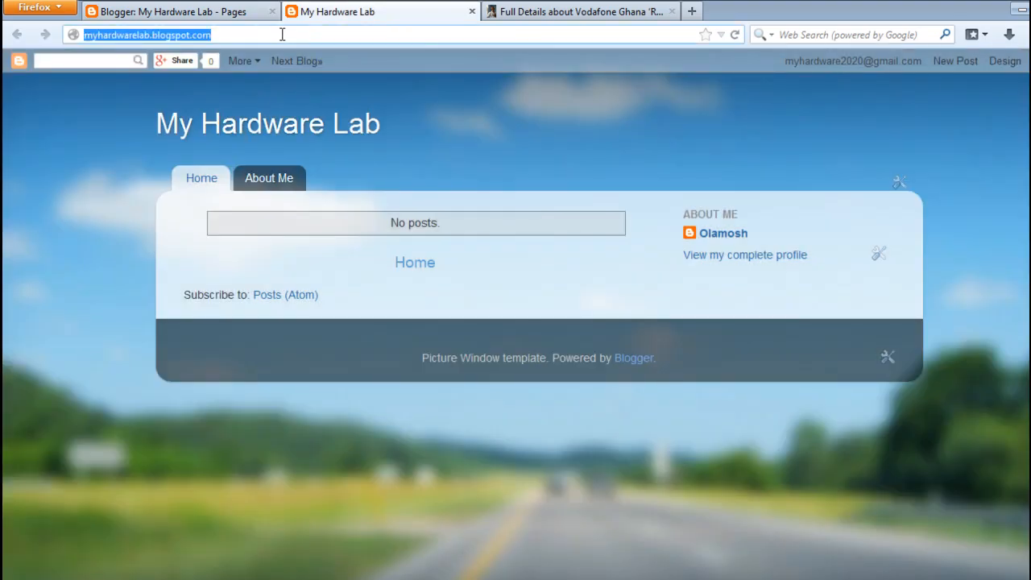
text(\)
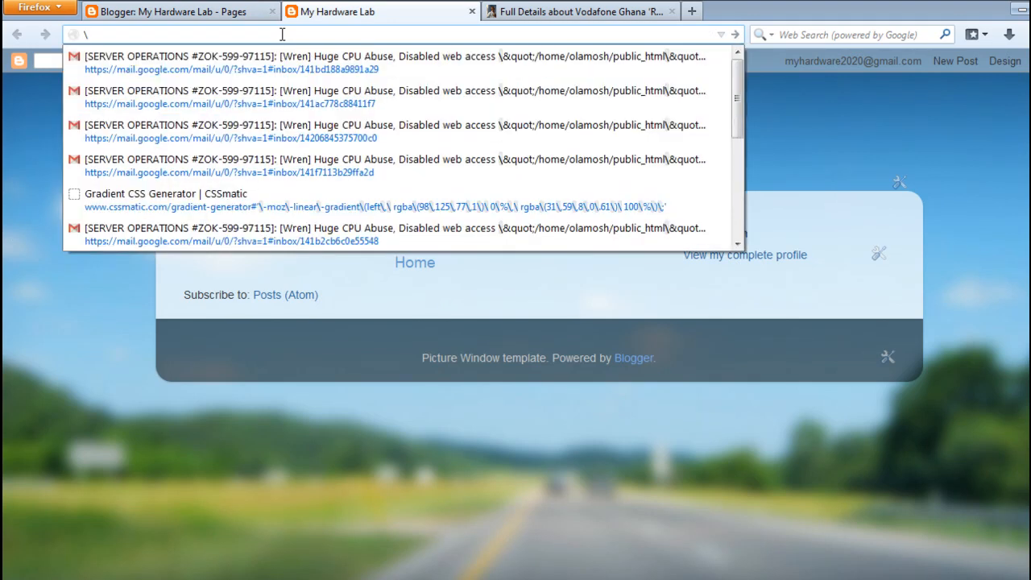
key(BackSpace)
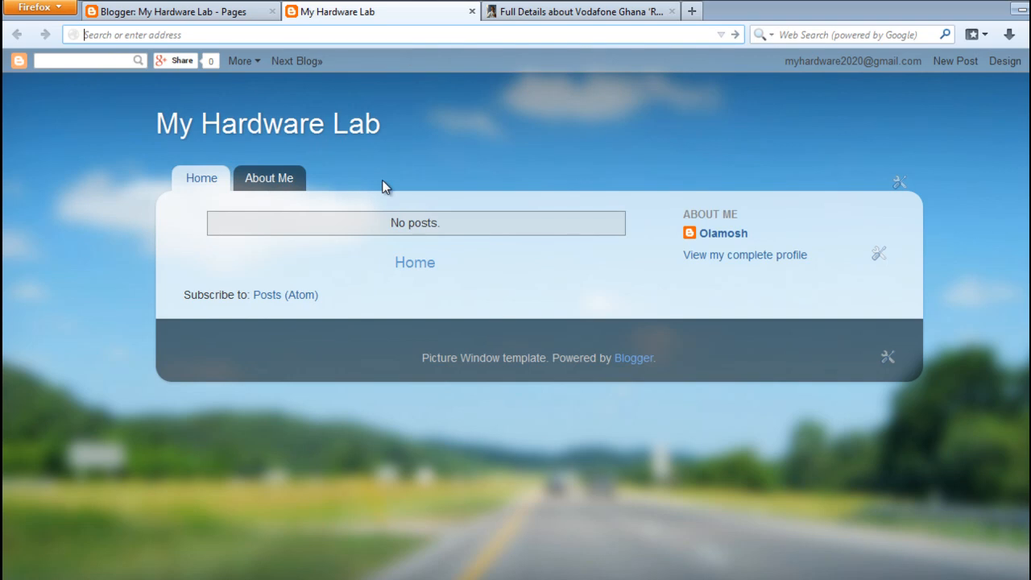
key(F5)
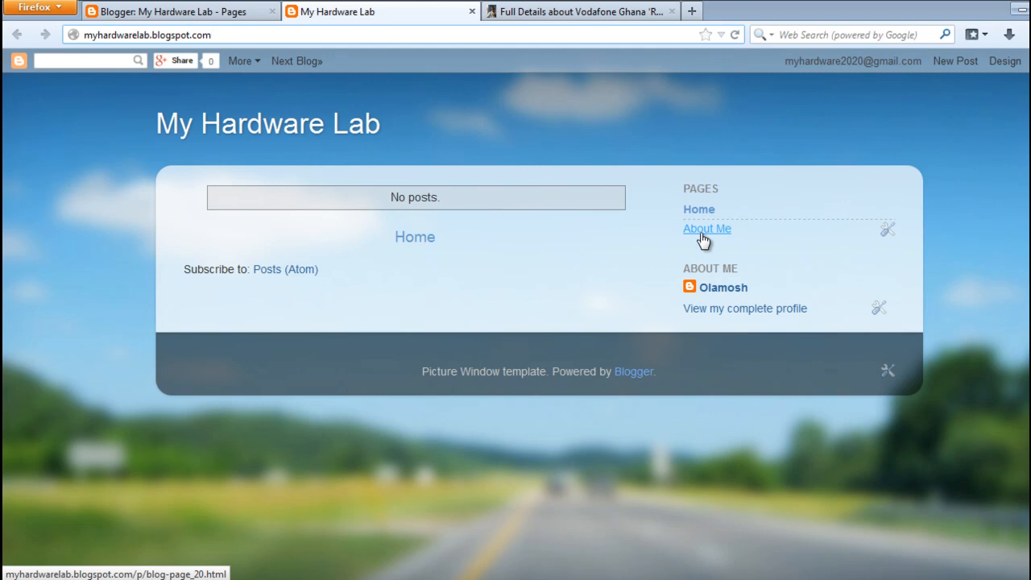
- Show the blog's pages as Top tabs again and save the arrangement
click(228, 14)
click(433, 216)
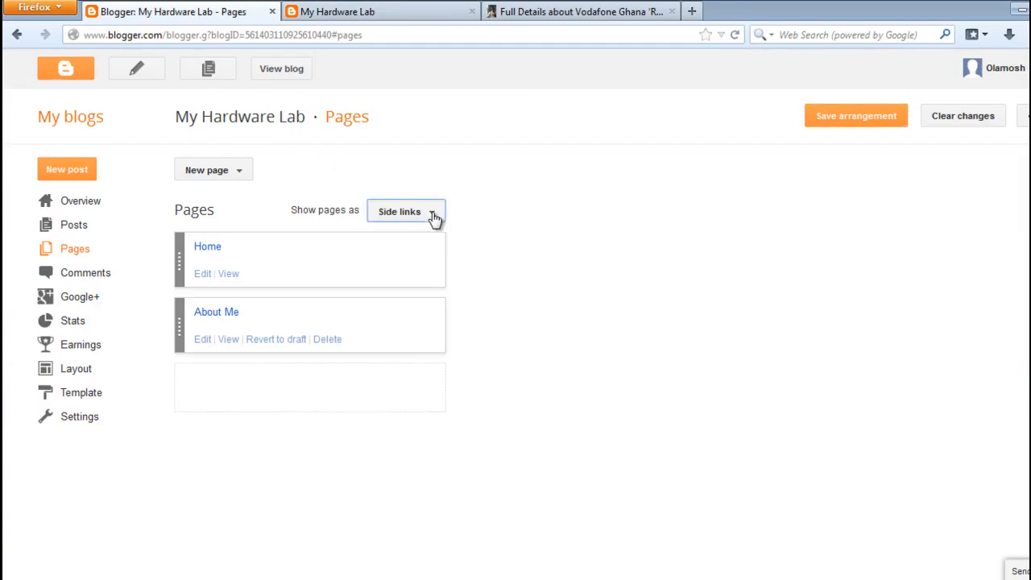
click(422, 239)
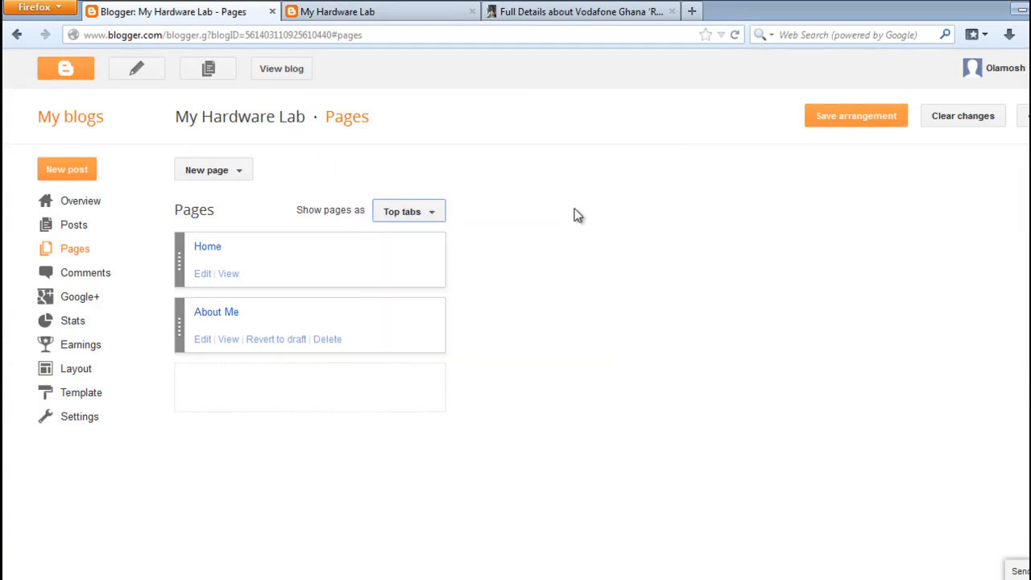
click(859, 115)
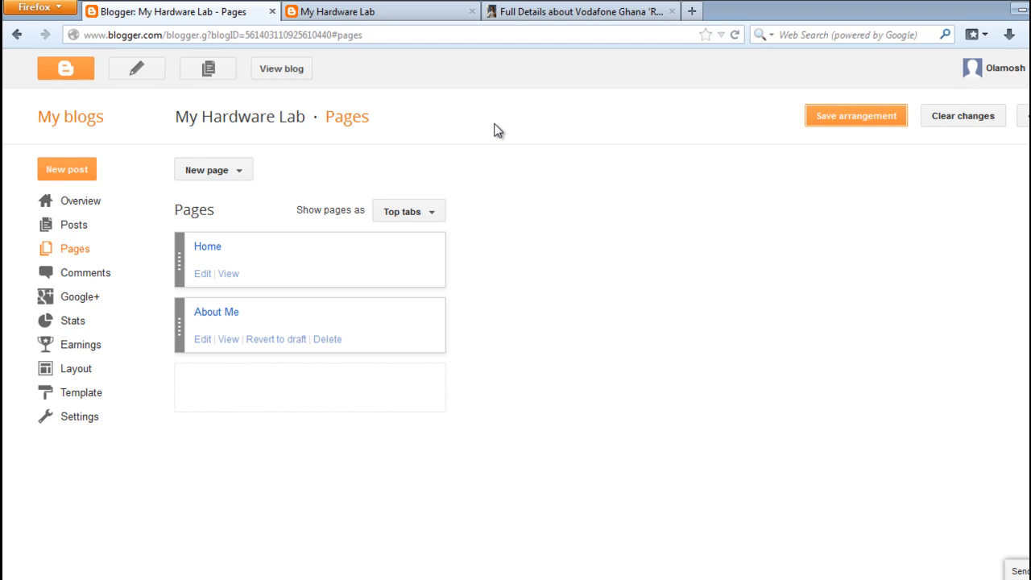
- Create a new page titled "Advertise With Us"
click(241, 172)
click(250, 201)
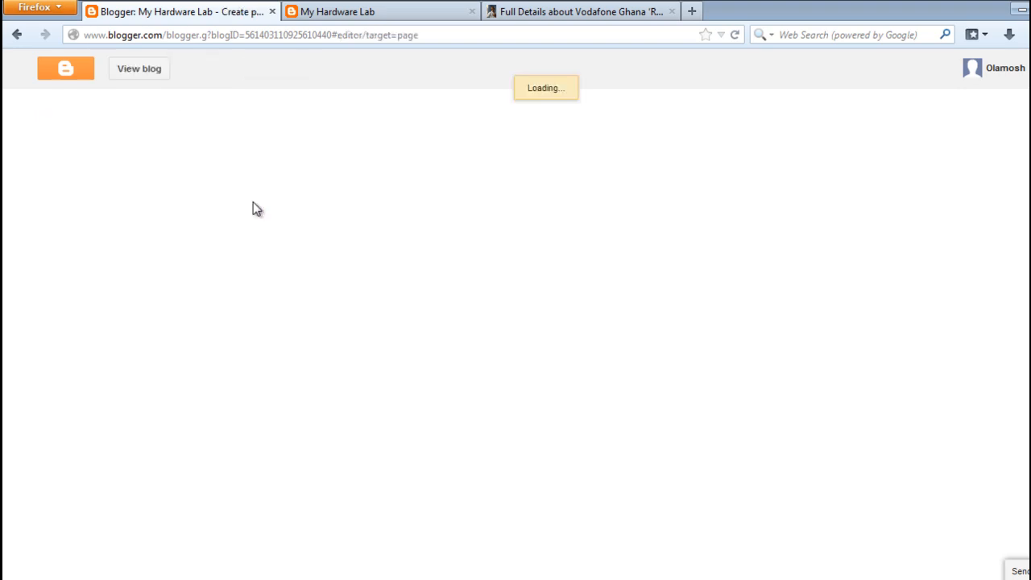
click(361, 114)
text(Ad)
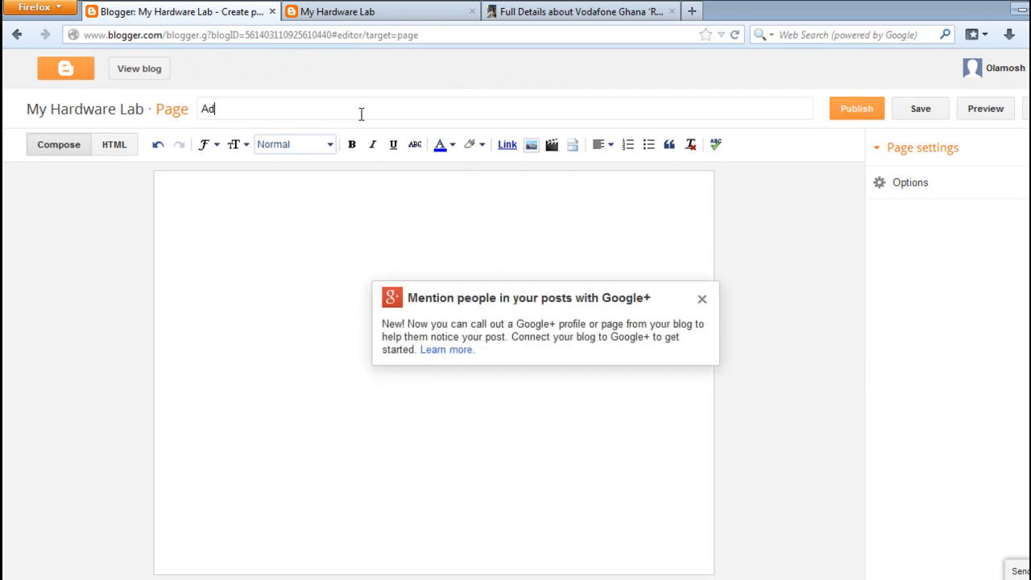
text(vertise With Us)
- Copy the page title "Advertise With Us" into the body of the new page
double_click(293, 110)
triple_click(294, 110)
key(ctrl+c)
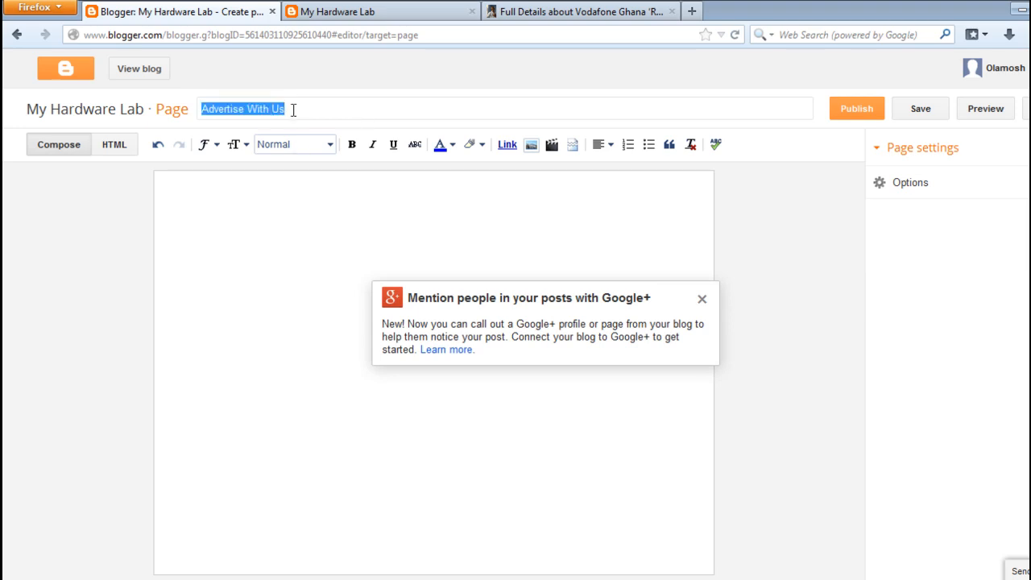
click(286, 203)
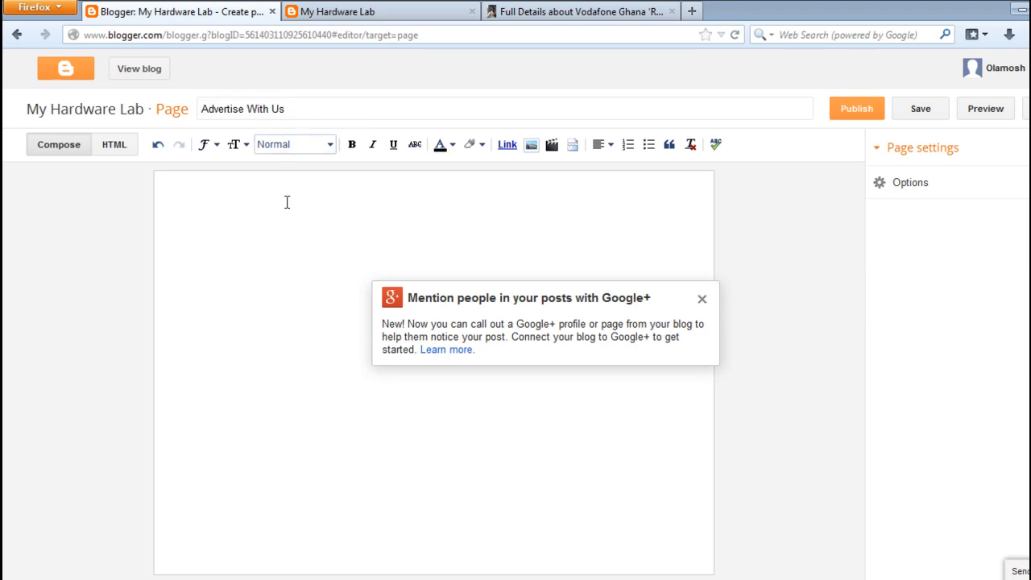
key(ctrl+v)
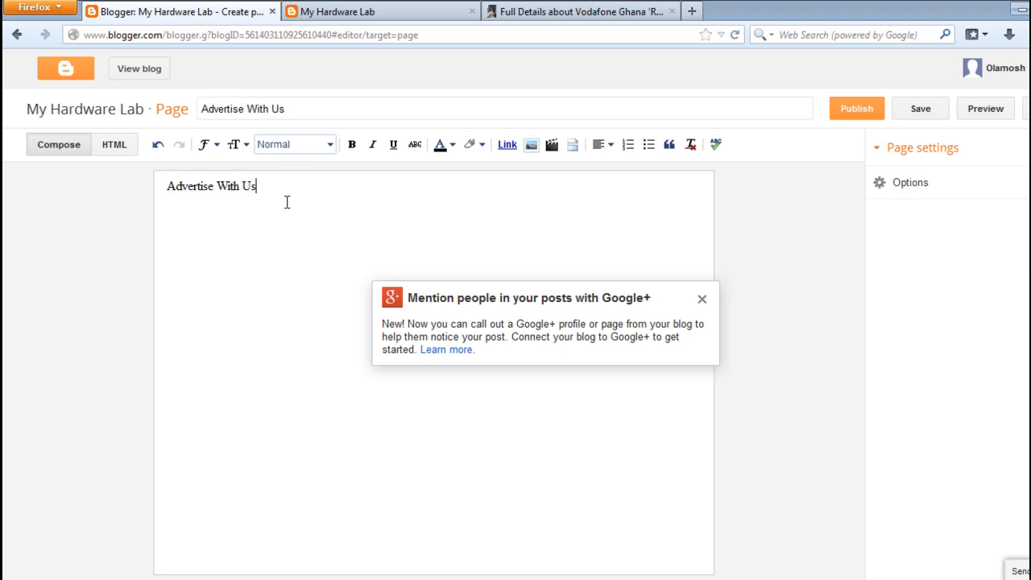
- Open the Advertise With Us page on the ICTCatalogue site as a content reference
click(586, 10)
scroll(538, 314, up, 5)
scroll(538, 314, down, 6)
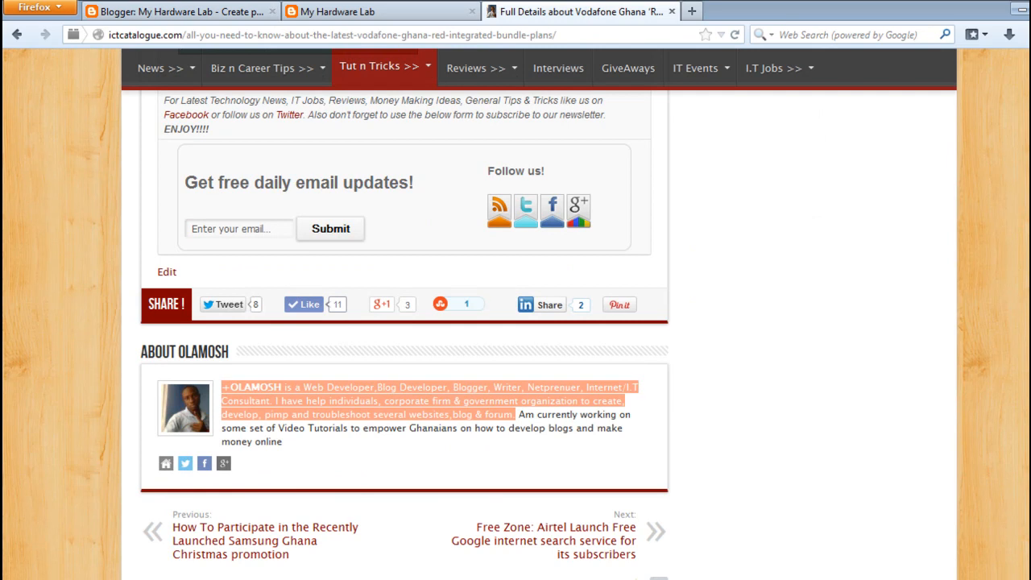
scroll(1012, 268, up, 10)
scroll(516, 314, up, 6)
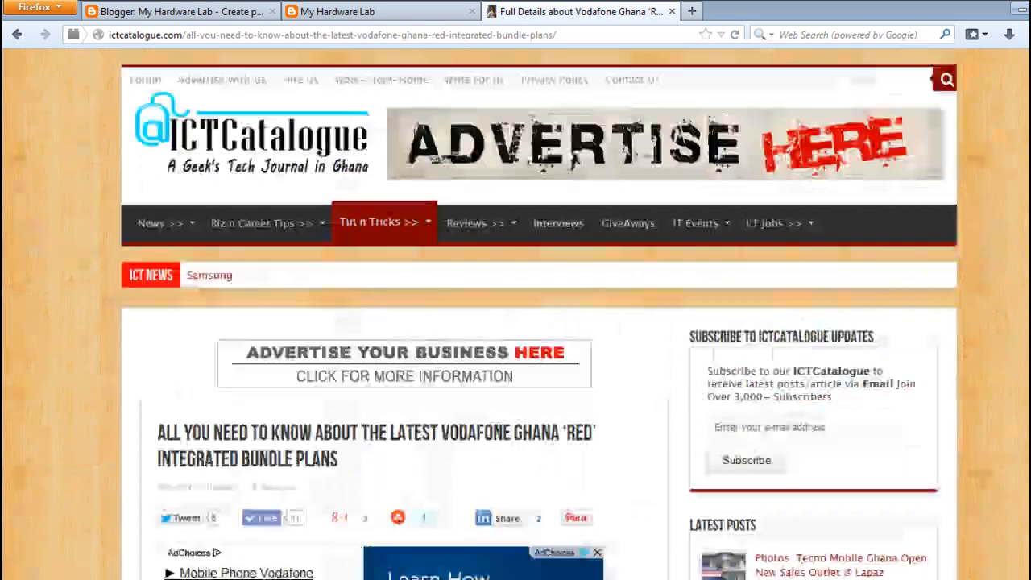
click(204, 79)
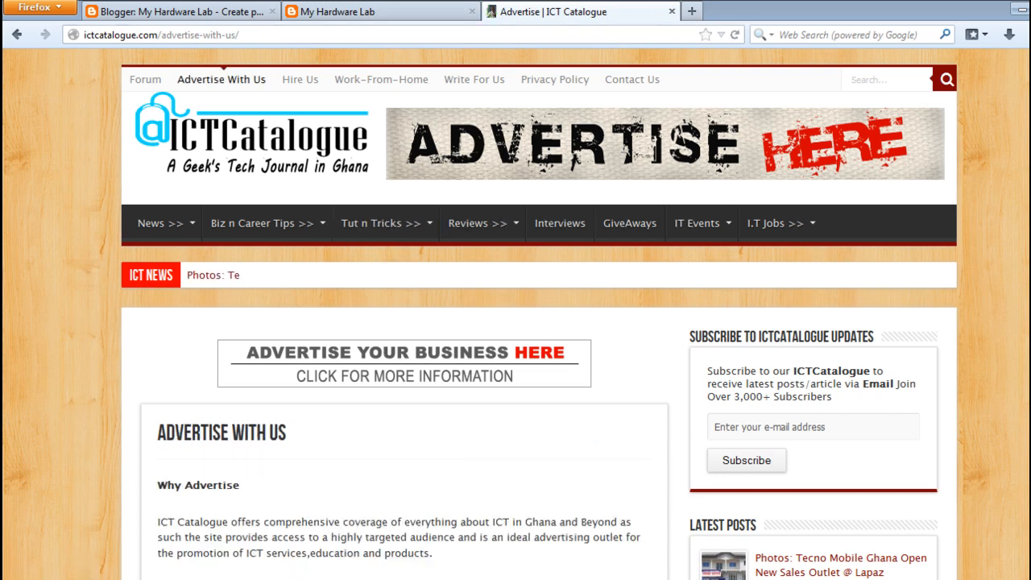
- Replace the Advertise With Us page's body text with the first paragraph under "Why Advertise" copied from the ICTCatalogue site
scroll(385, 51, down, 2)
scroll(908, 196, down, 3)
scroll(908, 196, up, 2)
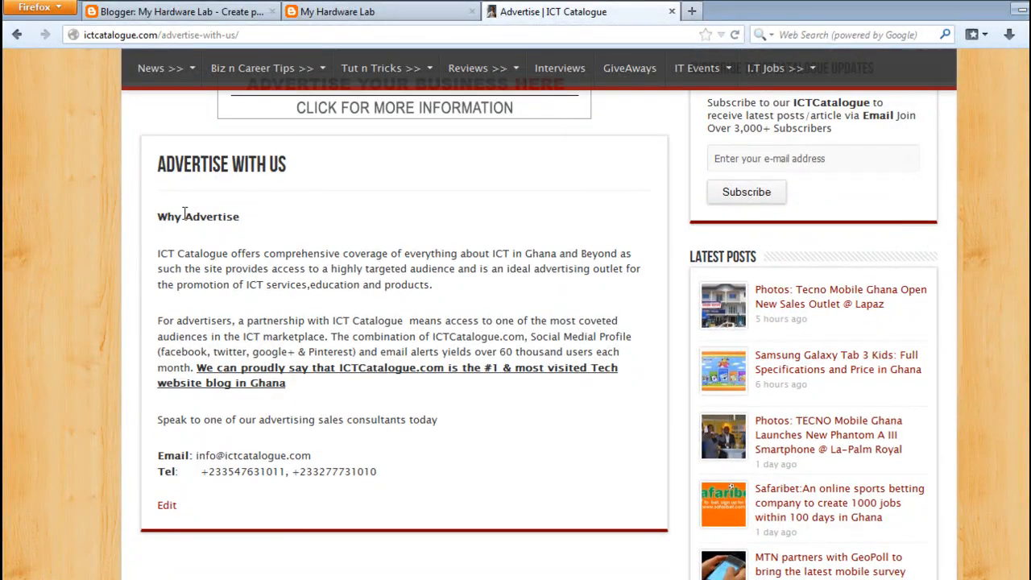
drag(433, 285, 158, 252)
key(ctrl+c)
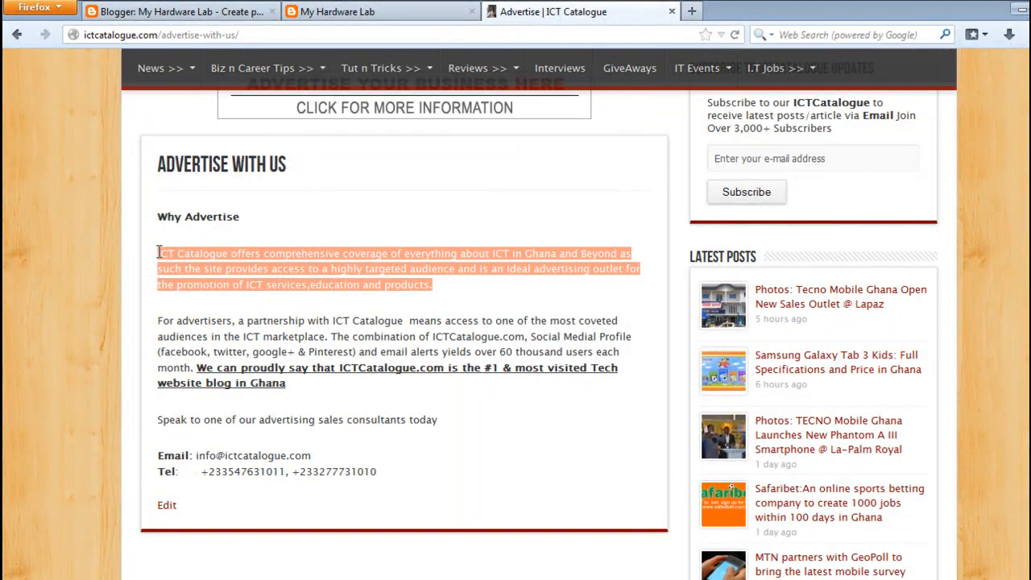
click(242, 10)
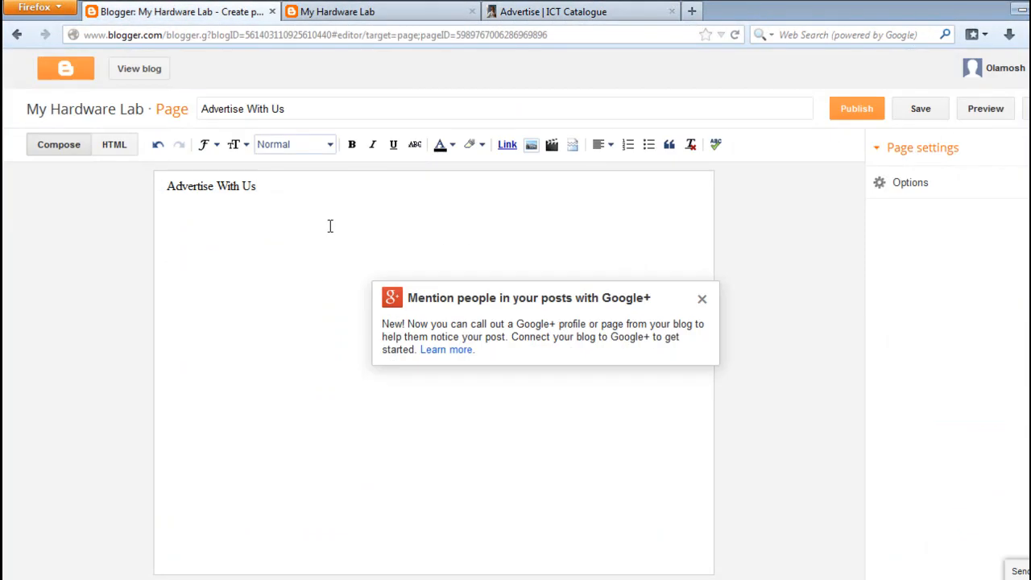
triple_click(257, 174)
key(ctrl+v)
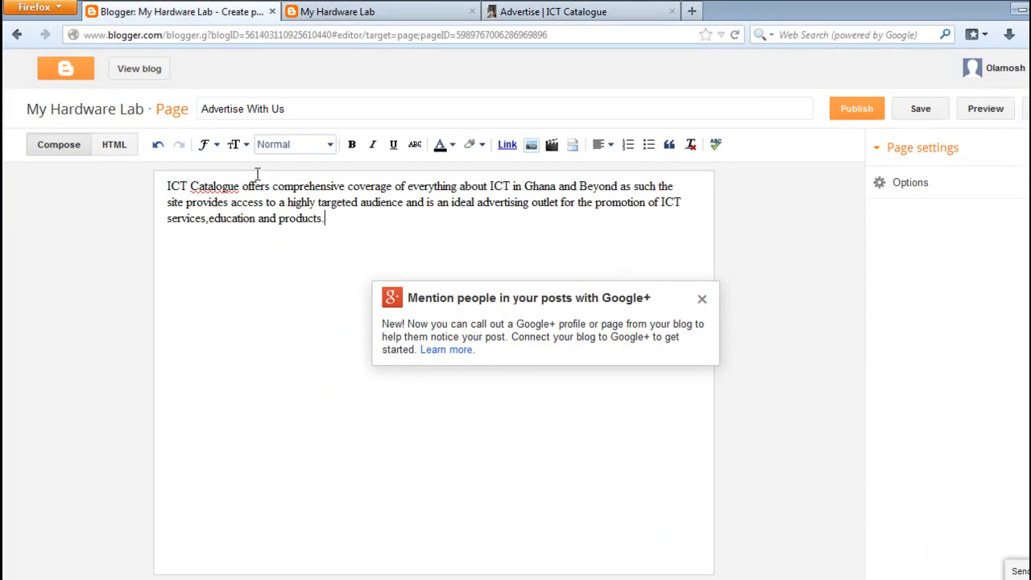
- Replace "ICT Catalogue" at the start of the pasted paragraph with "MyHardwareLab"
drag(241, 187, 159, 187)
text(My)
key(BackSpace)
text(Jardware)
key(BackSpace)
key(BackSpace)
key(BackSpace)
key(BackSpace)
key(BackSpace)
key(BackSpace)
key(BackSpace)
key(BackSpace)
text(Harw)
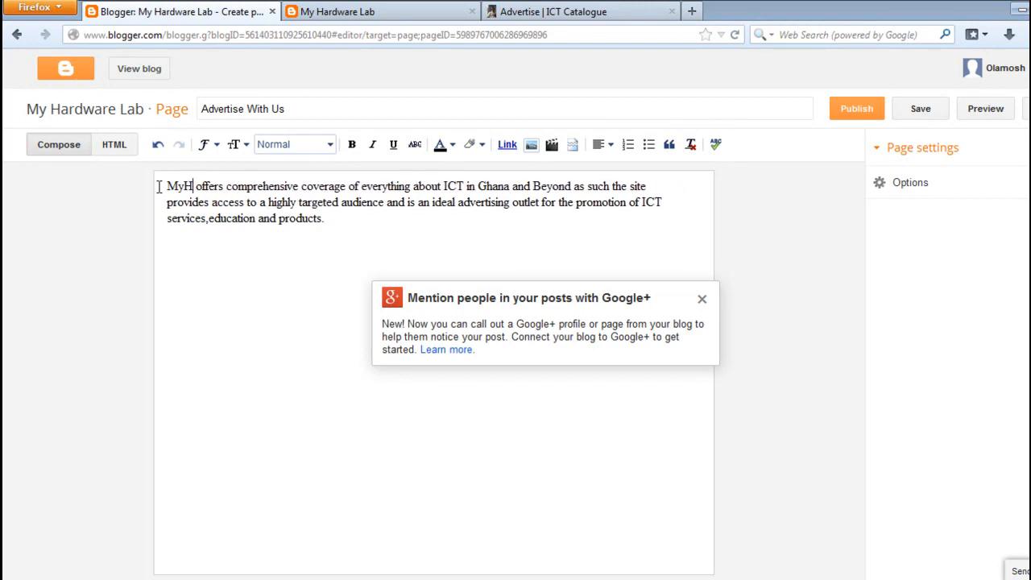
key(BackSpace)
text(dwareLab)
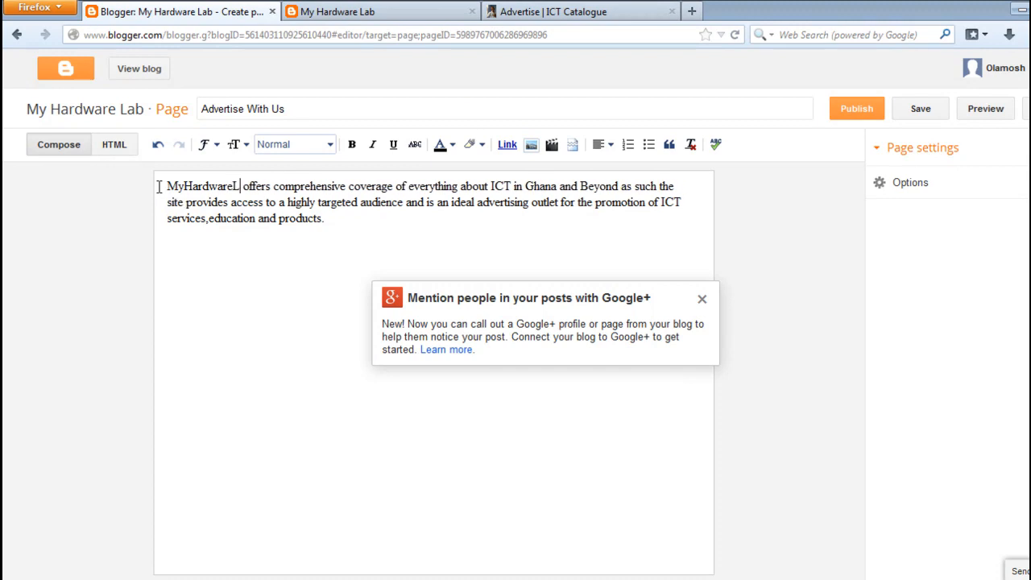
- Make "MyHardwareLab" bold in the paragraph and publish the Advertise With Us page
drag(256, 186, 160, 187)
key(ctrl+b)
click(328, 211)
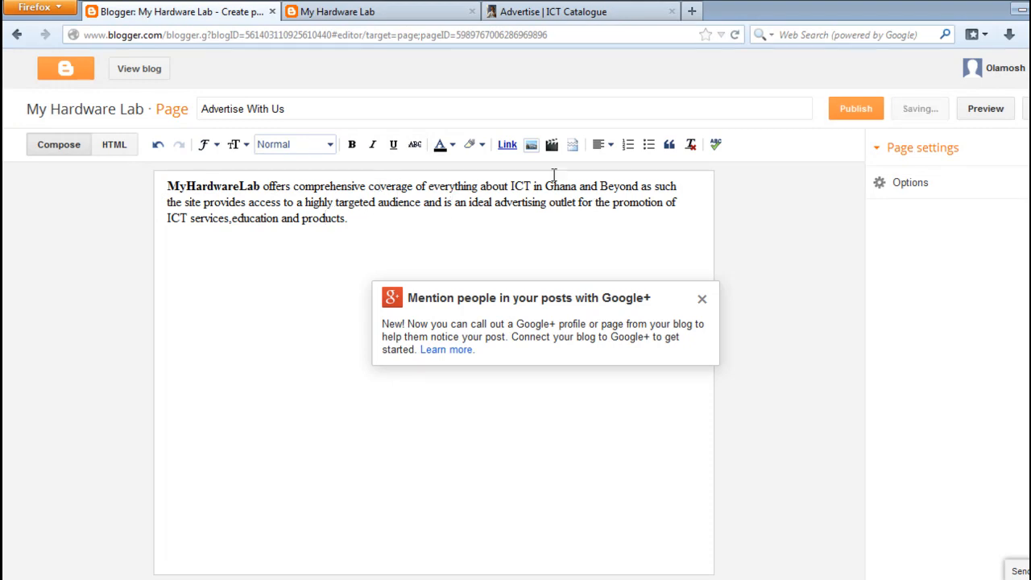
click(857, 117)
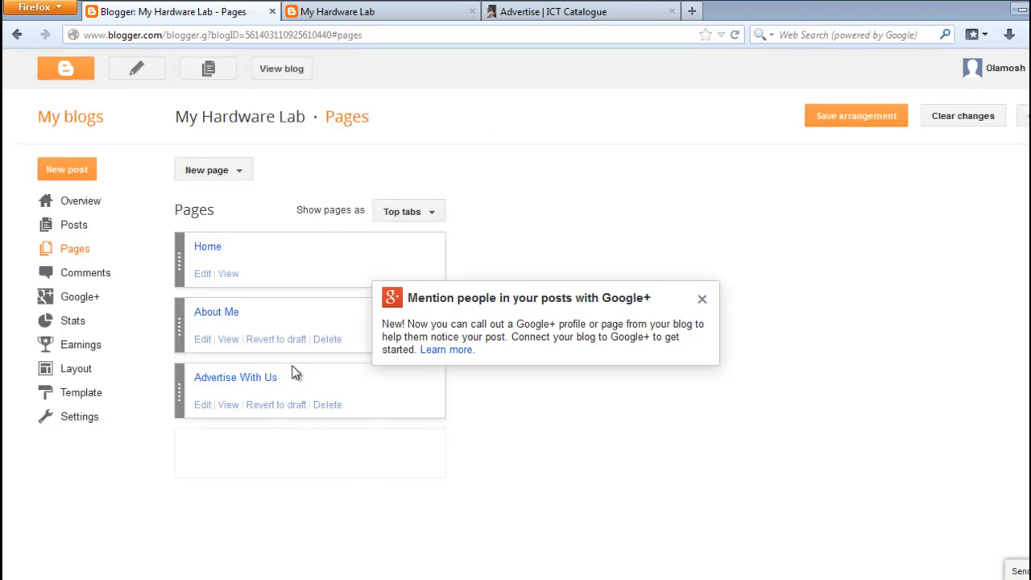
- Add a web address page titled "Our Forum" that redirects to cedisarena.com, and save the page arrangement
click(240, 171)
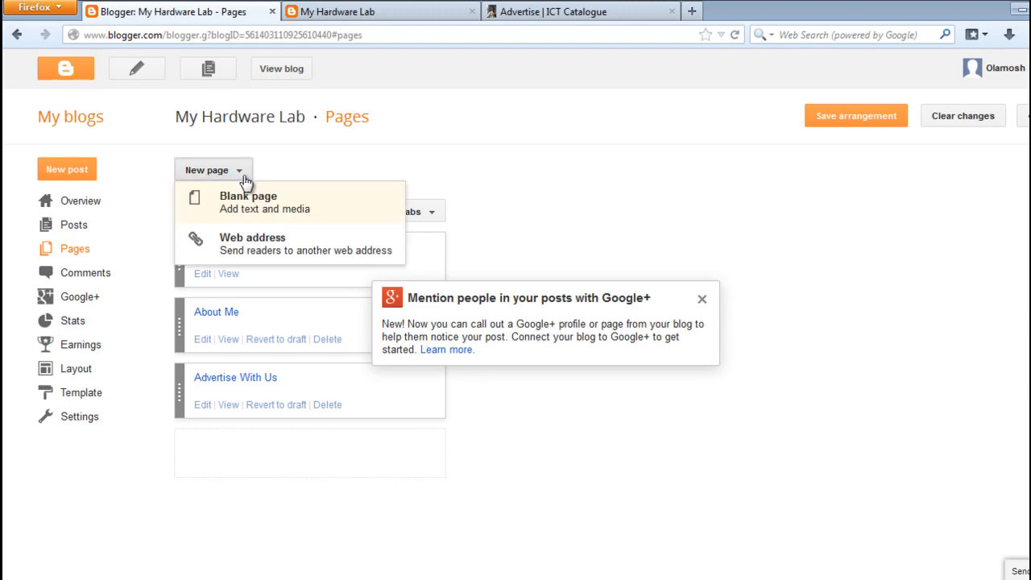
click(254, 241)
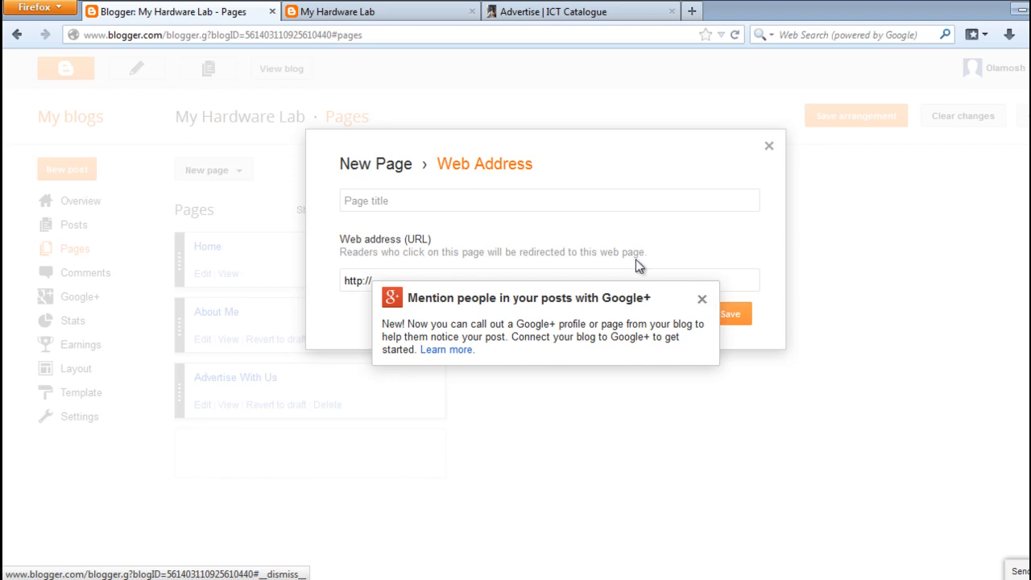
click(438, 207)
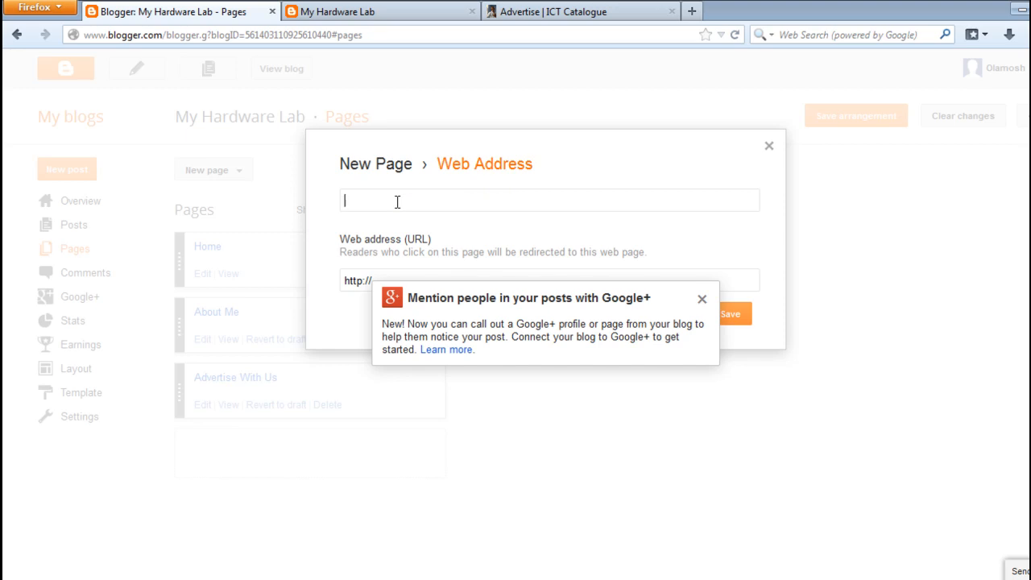
text(Our Forum)
click(737, 319)
click(703, 303)
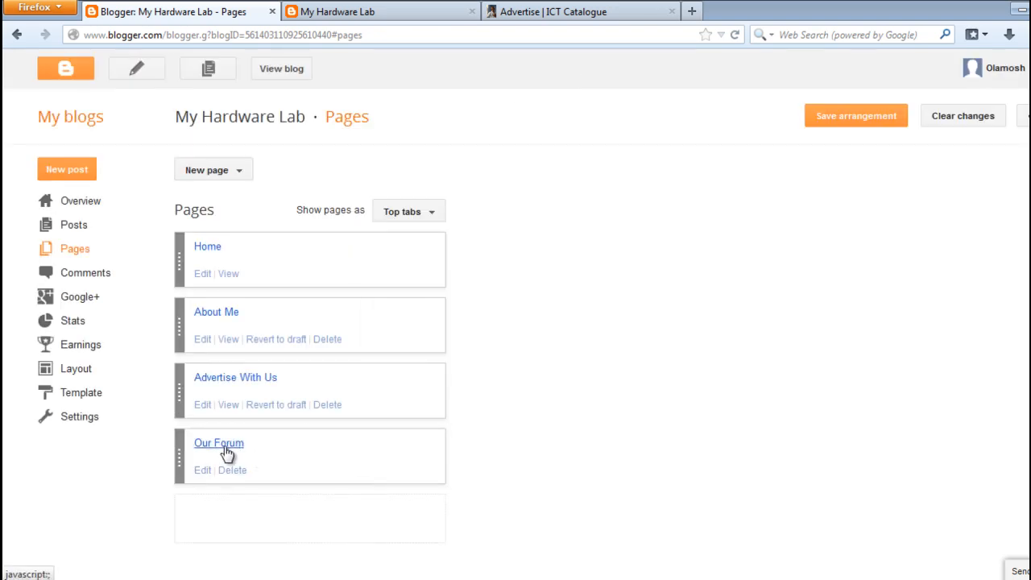
click(855, 118)
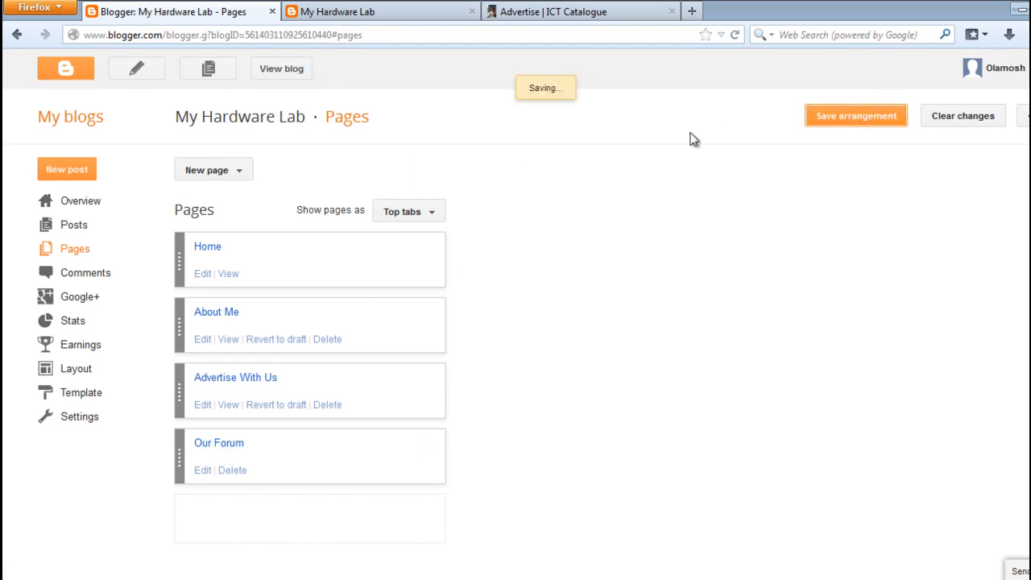
- Reload the live blog and view its About Me, Advertise With Us and Our Forum pages in turn
click(394, 9)
click(735, 35)
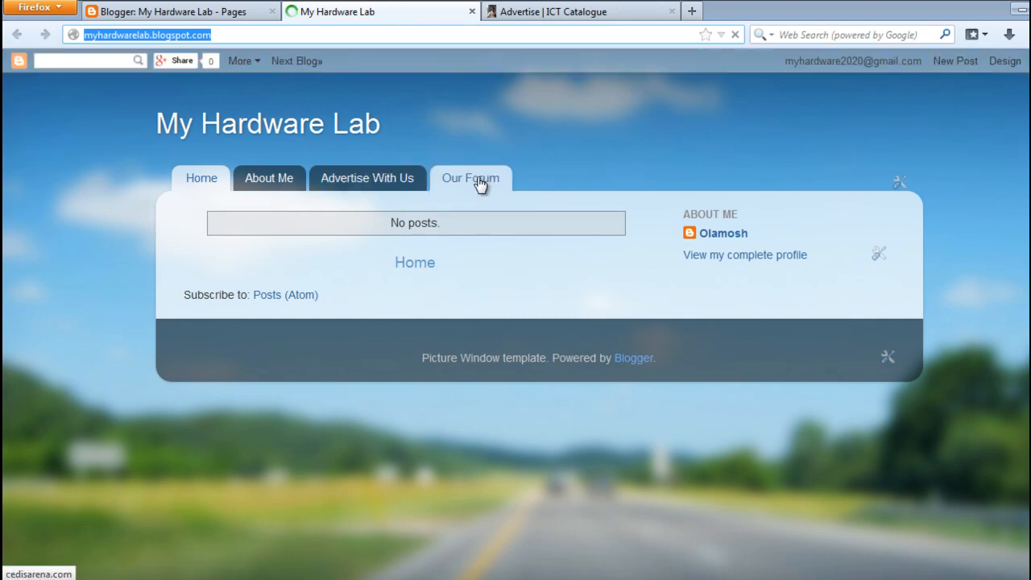
click(268, 187)
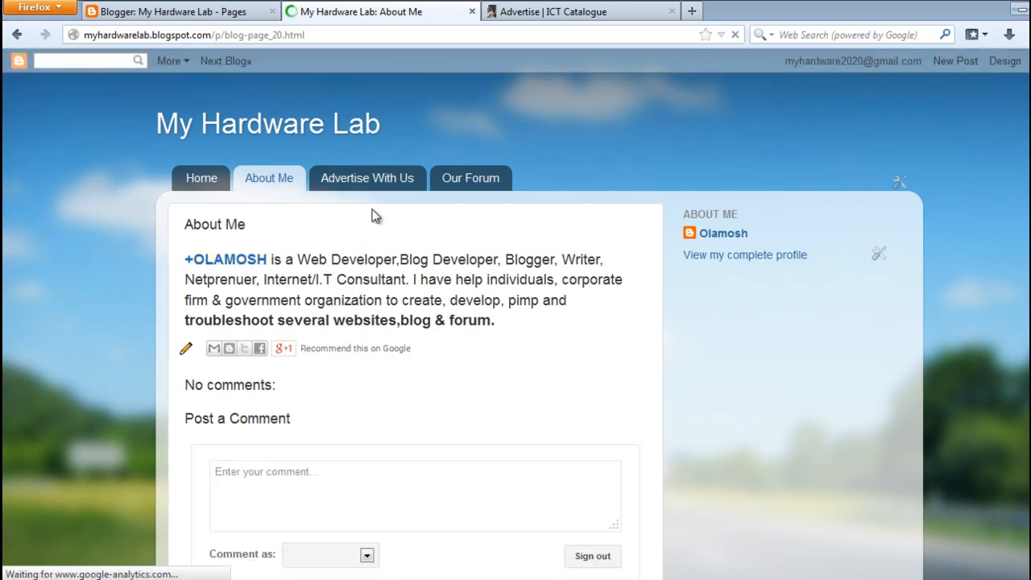
click(367, 181)
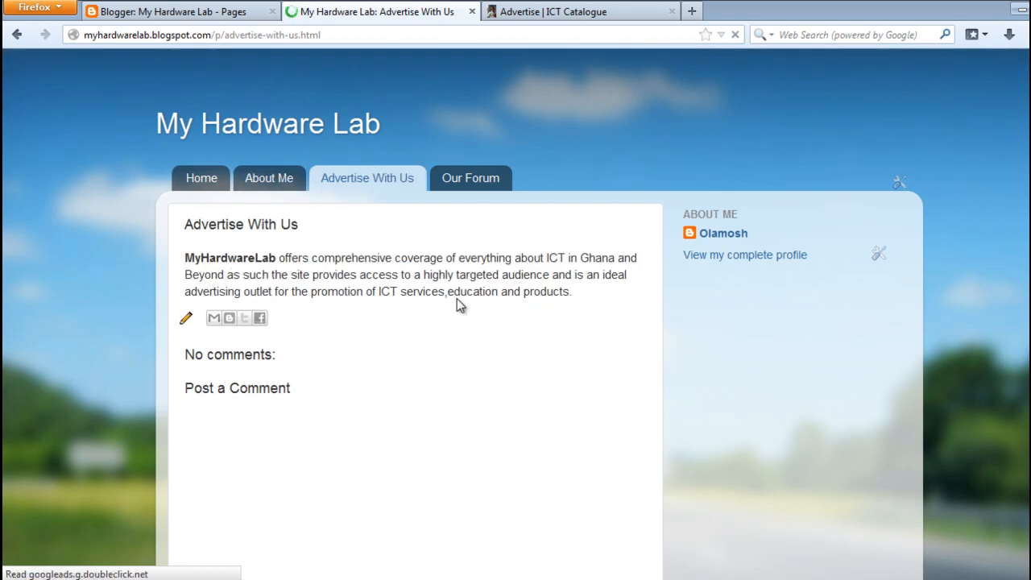
click(470, 184)
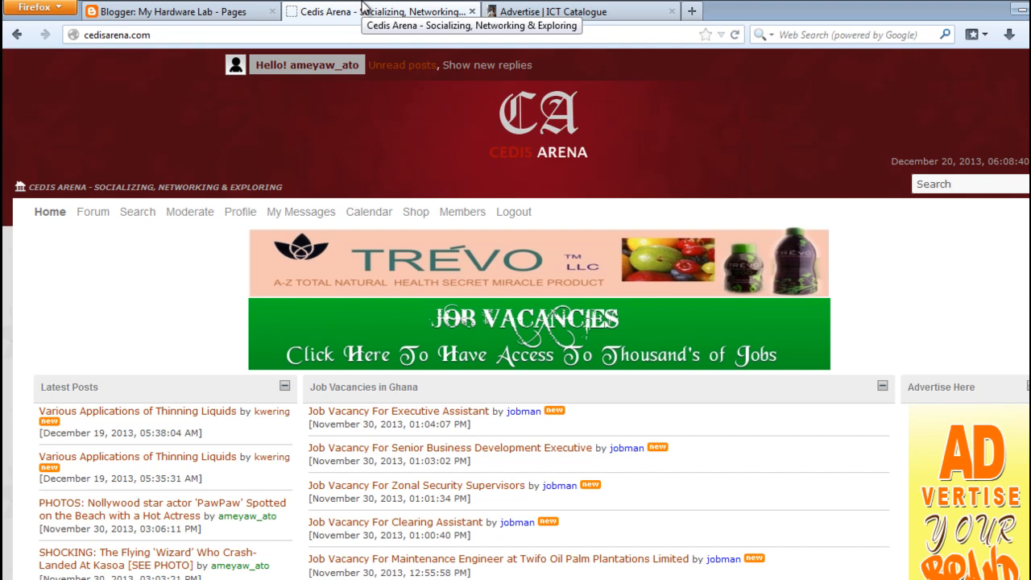
- Return to the blog's page management and open the live My Hardware Lab blog in a new browser tab
click(211, 10)
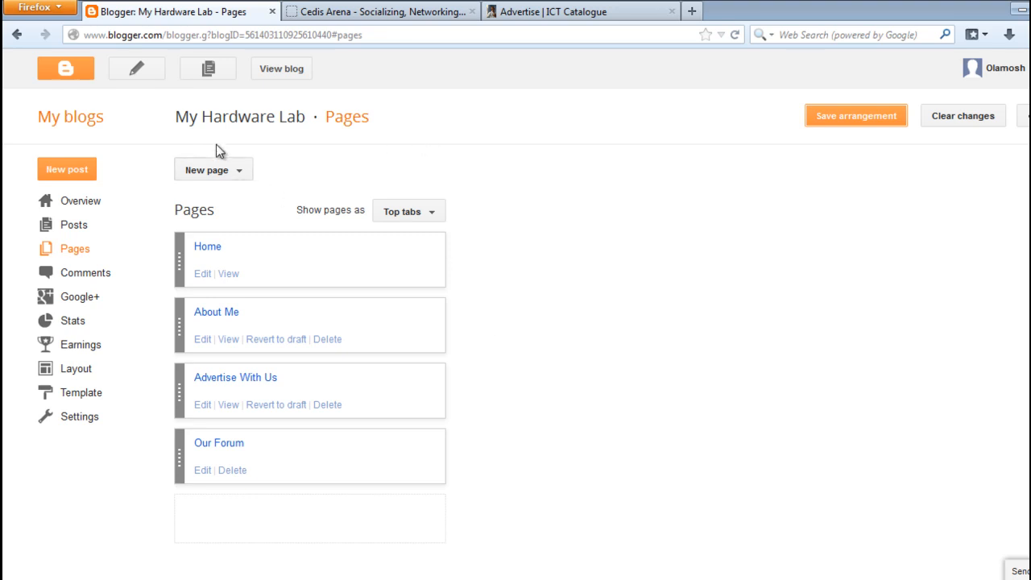
right_click(289, 78)
click(318, 90)
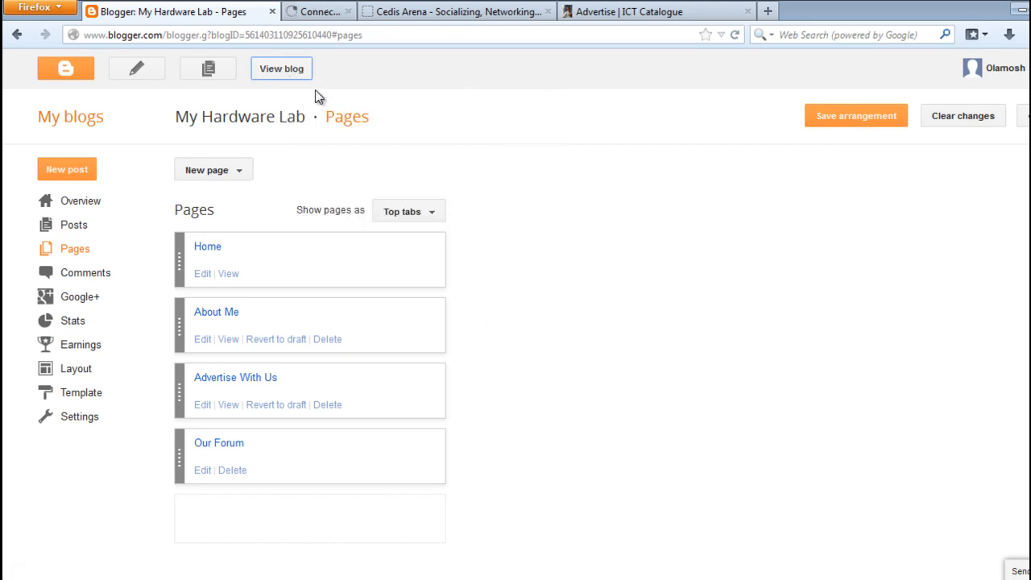
click(387, 12)
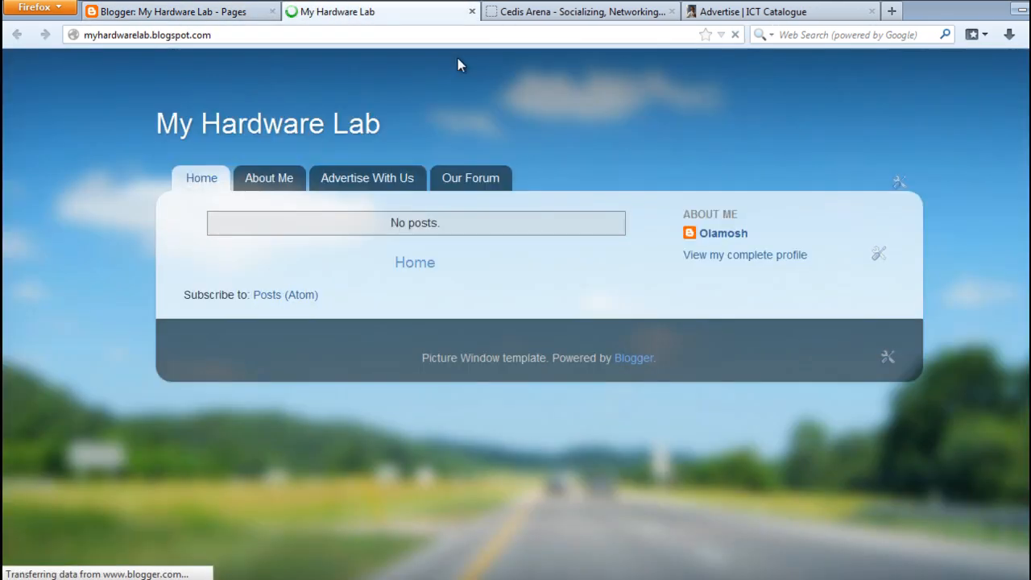